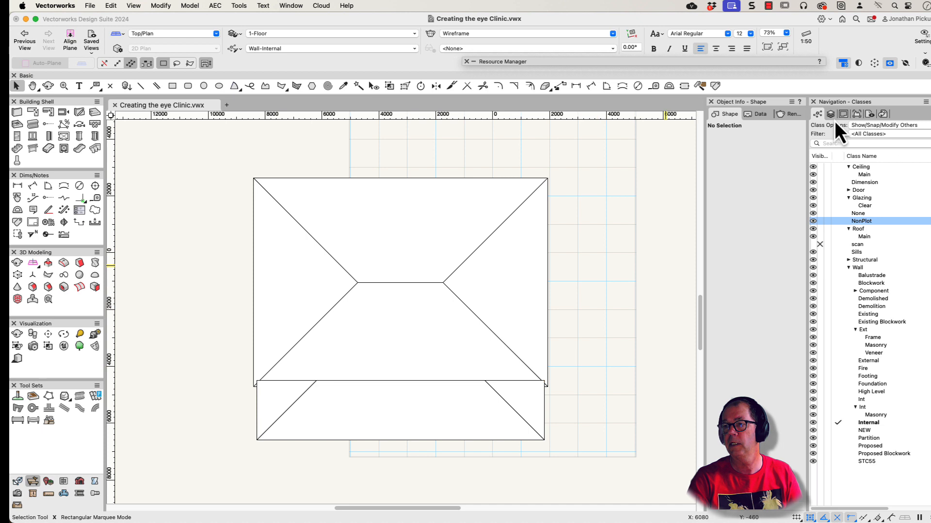
Step: Hide the 1-Roof design layer and make the scan class visible so the sketched floor plan shows under the walls
{"action": "left_click", "coordinate": [831, 116]}
{"action": "left_click", "coordinate": [820, 167]}
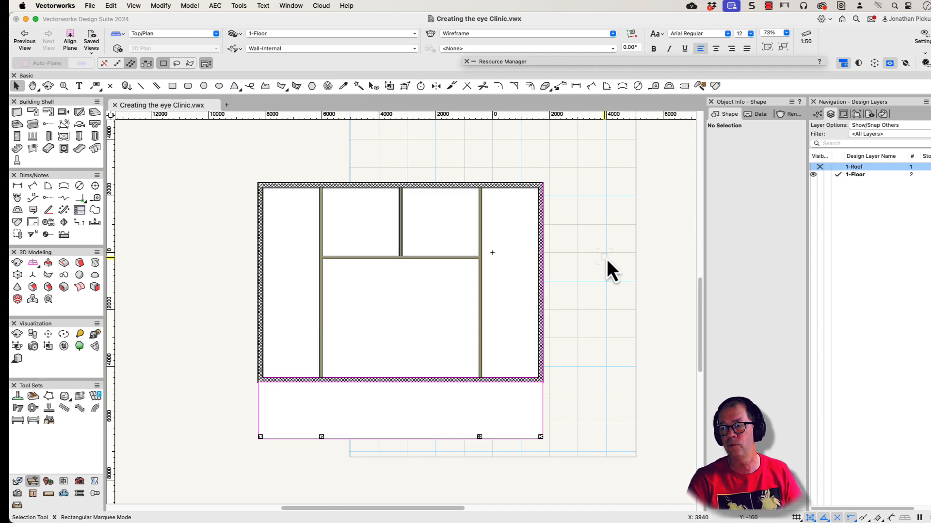
{"action": "left_click", "coordinate": [819, 115]}
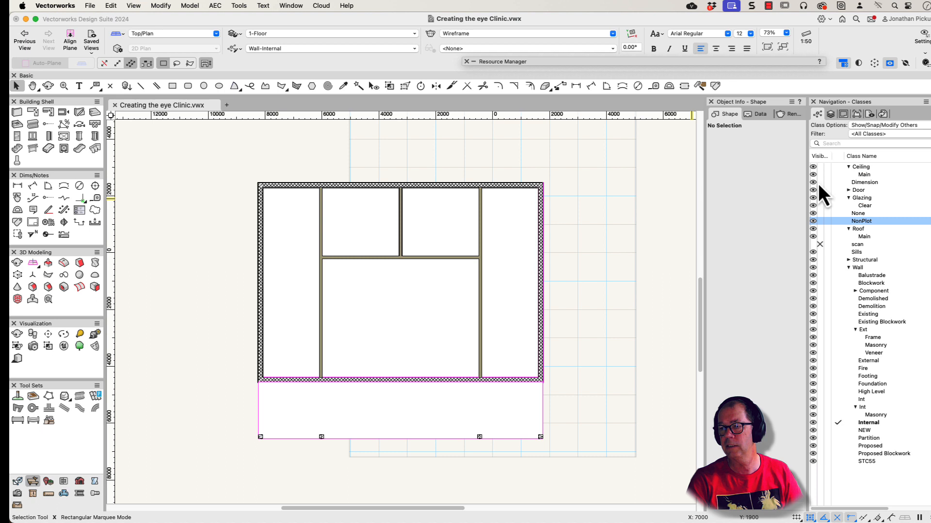
{"action": "left_click", "coordinate": [813, 245]}
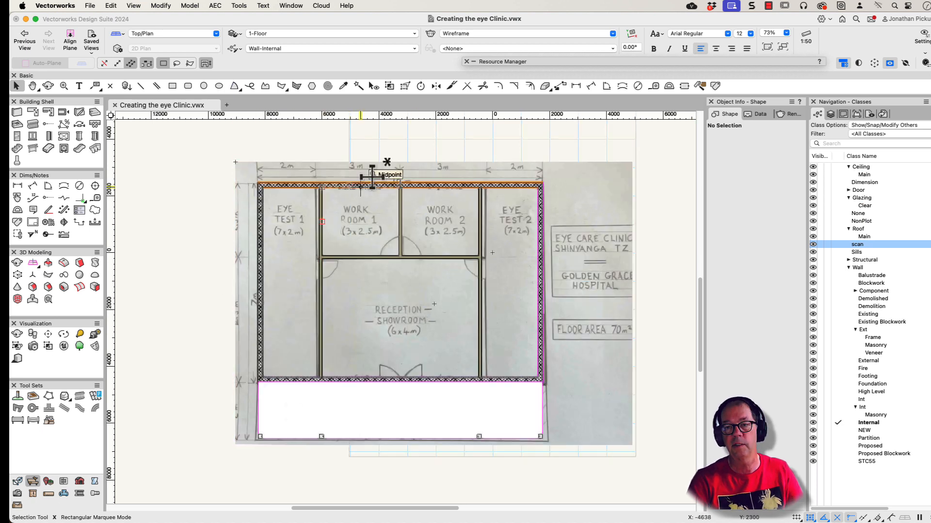
Step: Start the Window tool near the reception's front wall and open the selection of window styles stored in the file
{"action": "scroll", "coordinate": [360, 188], "scroll_direction": "up", "scroll_amount": 1}
{"action": "key", "text": "b"}
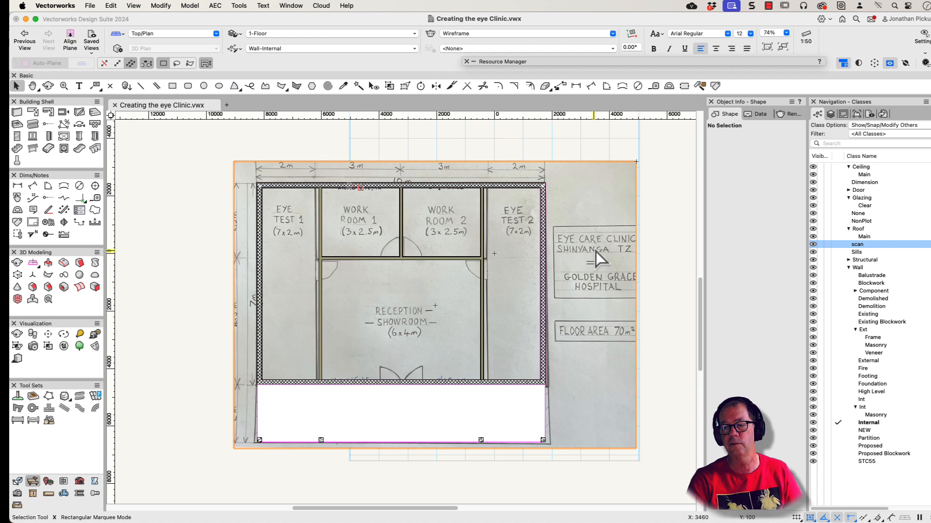
{"action": "scroll", "coordinate": [580, 254], "scroll_direction": "down", "scroll_amount": 1}
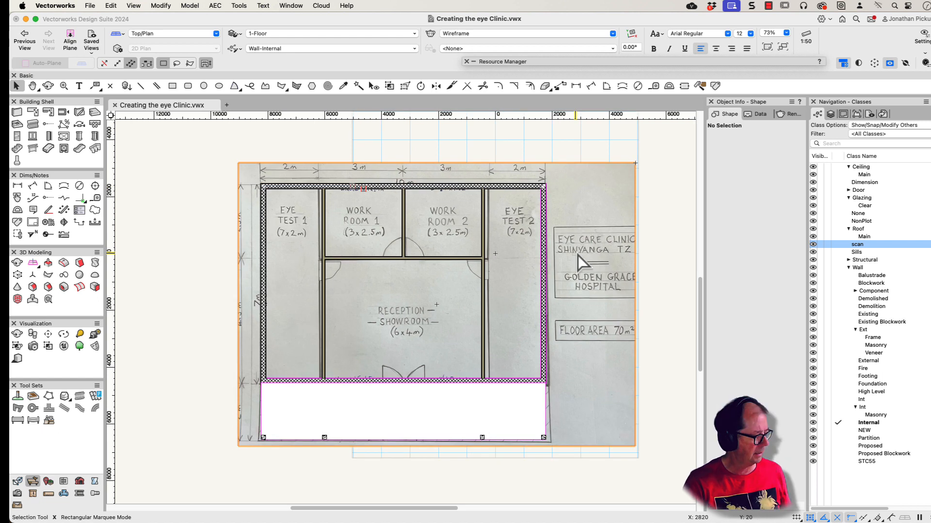
{"action": "scroll", "coordinate": [271, 437], "scroll_direction": "up", "scroll_amount": 8}
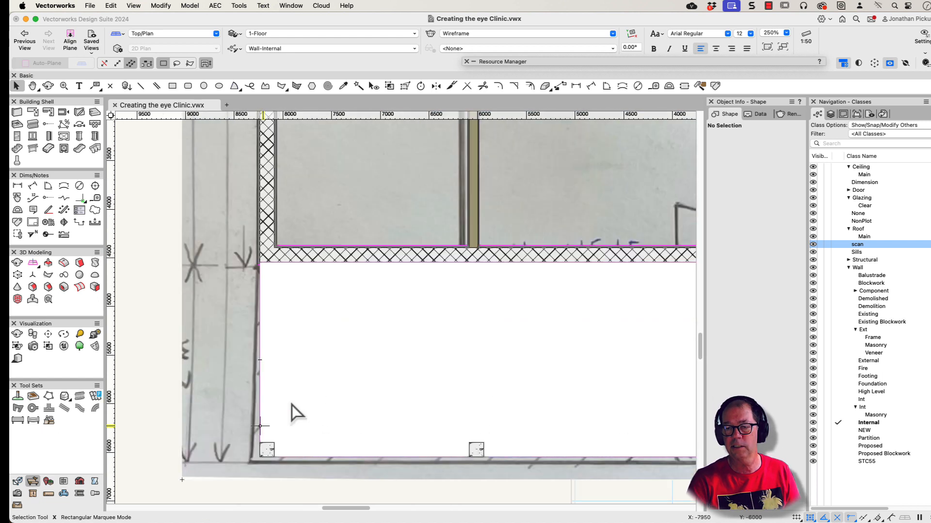
{"action": "middle_click_drag", "start_coordinate": [601, 306], "coordinate": [228, 487]}
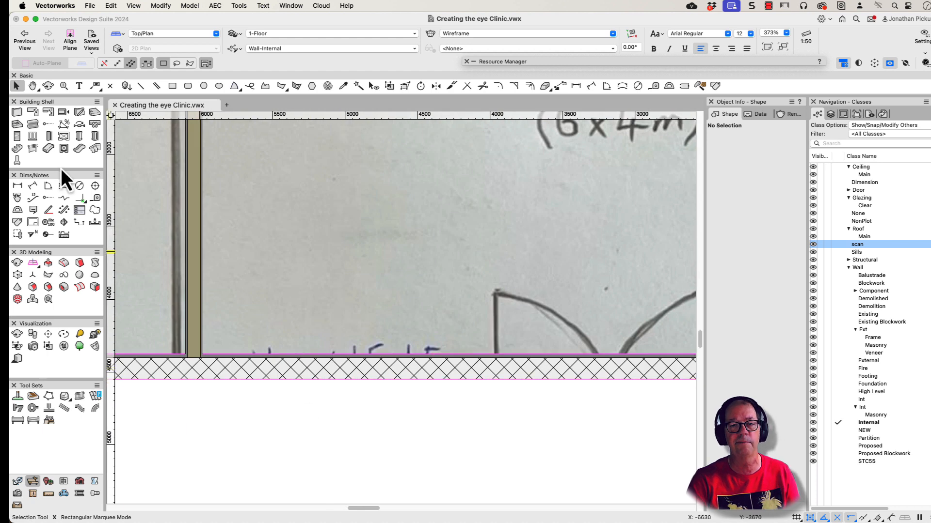
{"action": "left_click", "coordinate": [32, 138]}
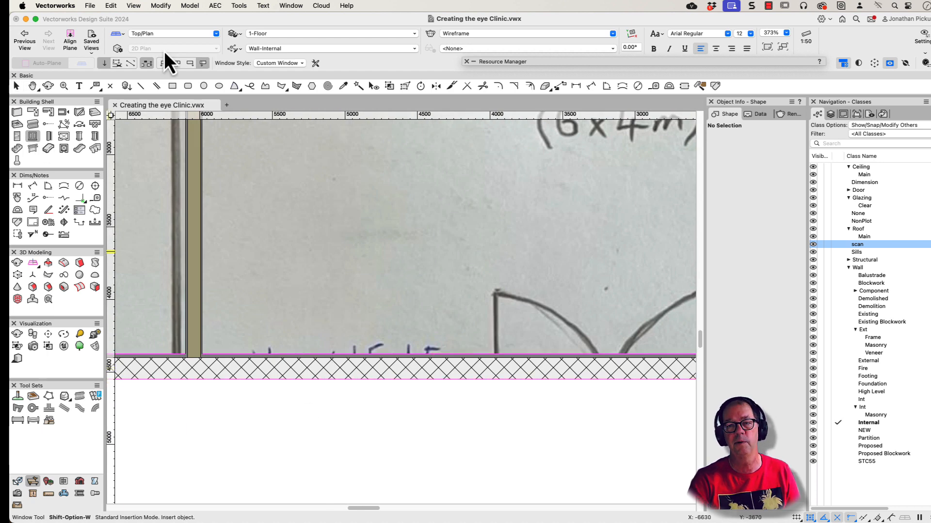
{"action": "left_click", "coordinate": [299, 66]}
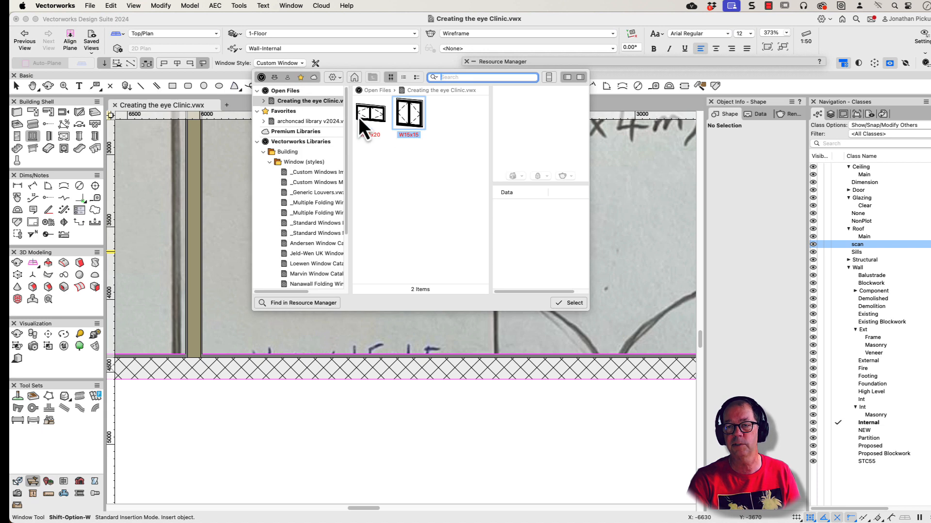
Step: Review the unstyled window's preferences from 2D Visualization through Trim, including the jamb, sash and sill settings, and accept them
{"action": "left_click", "coordinate": [317, 62]}
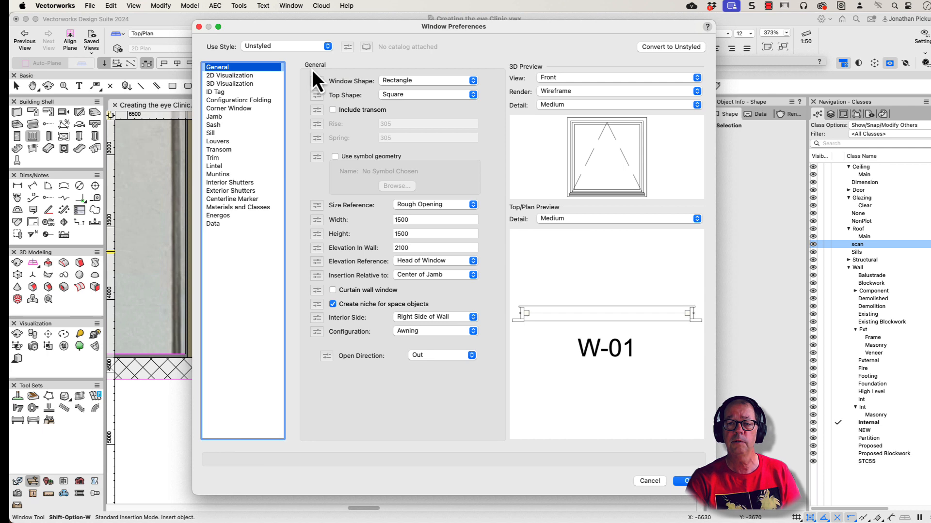
{"action": "left_click", "coordinate": [229, 76]}
{"action": "left_click", "coordinate": [226, 85]}
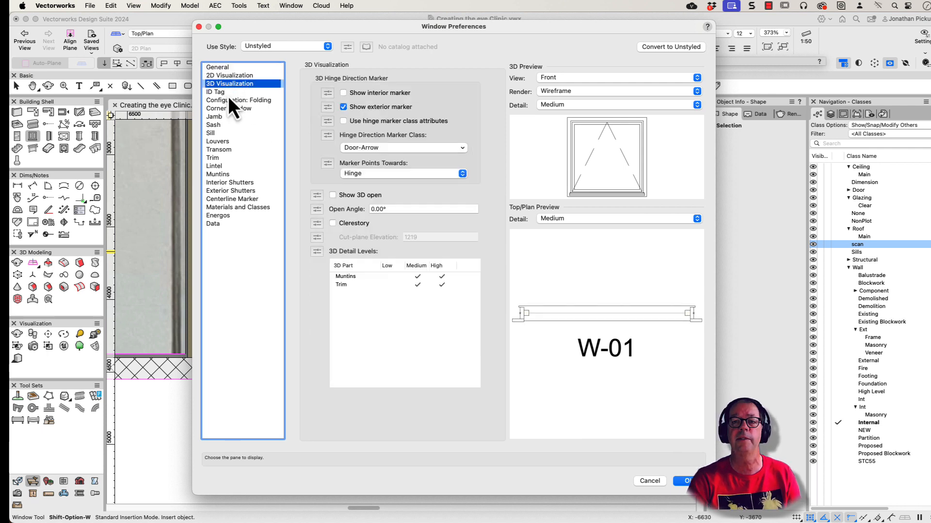
{"action": "left_click", "coordinate": [228, 94]}
{"action": "left_click", "coordinate": [228, 100]}
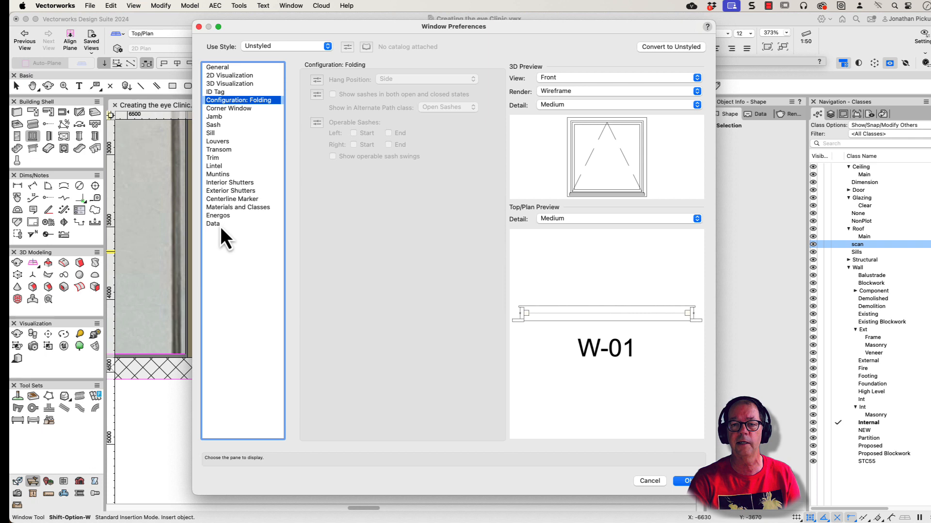
{"action": "left_click", "coordinate": [211, 116]}
{"action": "left_click", "coordinate": [212, 124]}
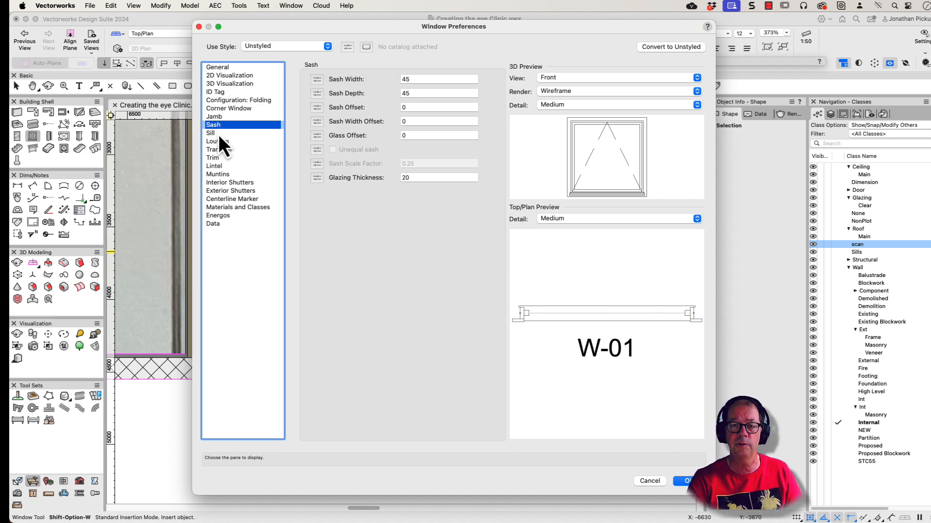
{"action": "left_click", "coordinate": [219, 135]}
{"action": "left_click", "coordinate": [220, 142]}
{"action": "left_click", "coordinate": [220, 151]}
{"action": "left_click", "coordinate": [219, 158]}
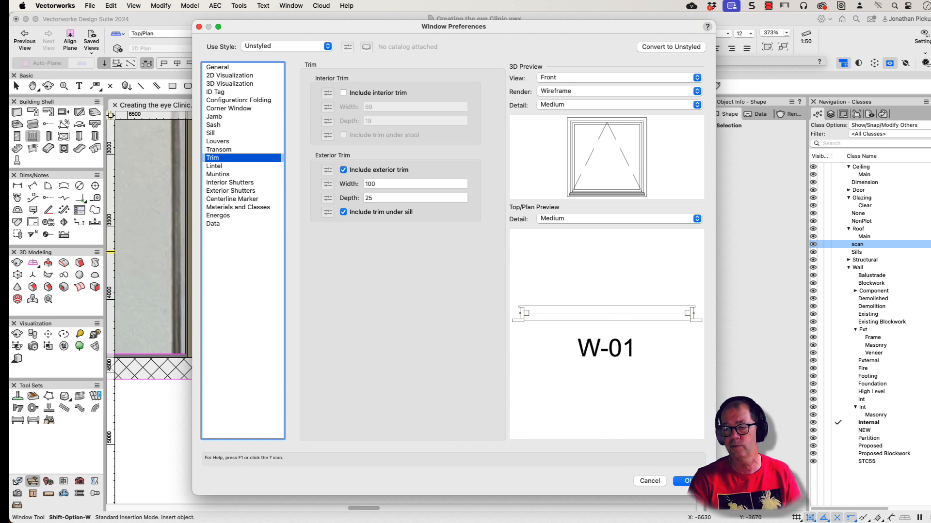
{"action": "left_click", "coordinate": [687, 481]}
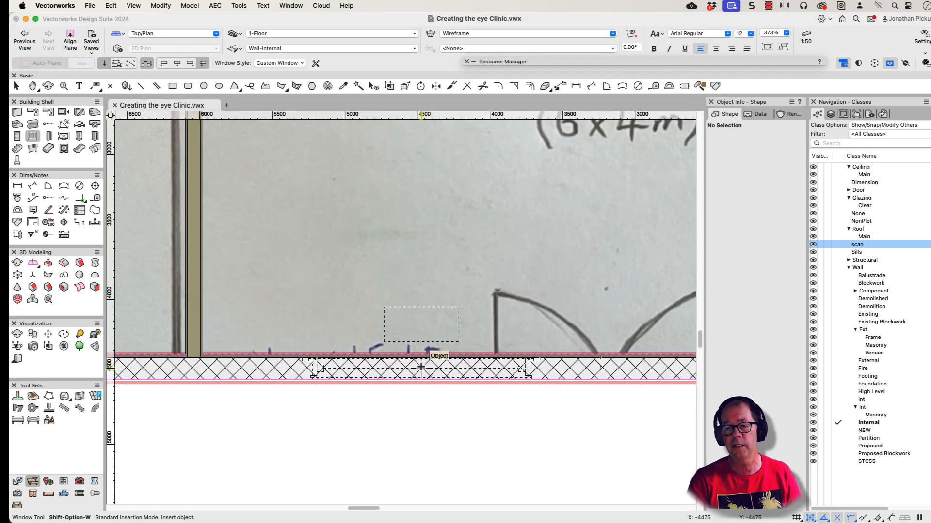
Step: Insert an unstyled 1500 mm wide awning window in the reception's front wall and shift it along the wall toward the Eye Test 1 partition
{"action": "left_click", "coordinate": [403, 418]}
{"action": "key", "text": "x"}
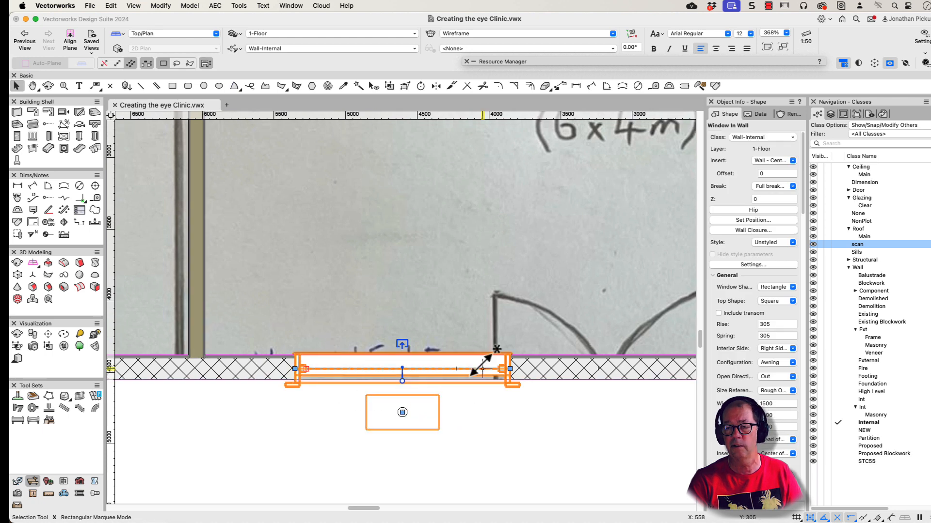
{"action": "scroll", "coordinate": [493, 354], "scroll_direction": "down", "scroll_amount": 5}
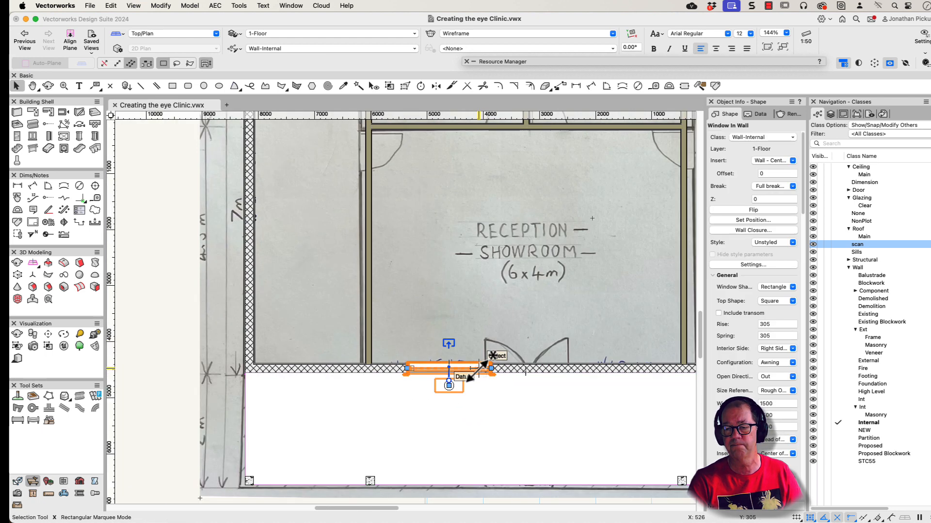
{"action": "left_click_drag", "start_coordinate": [464, 357], "coordinate": [428, 371]}
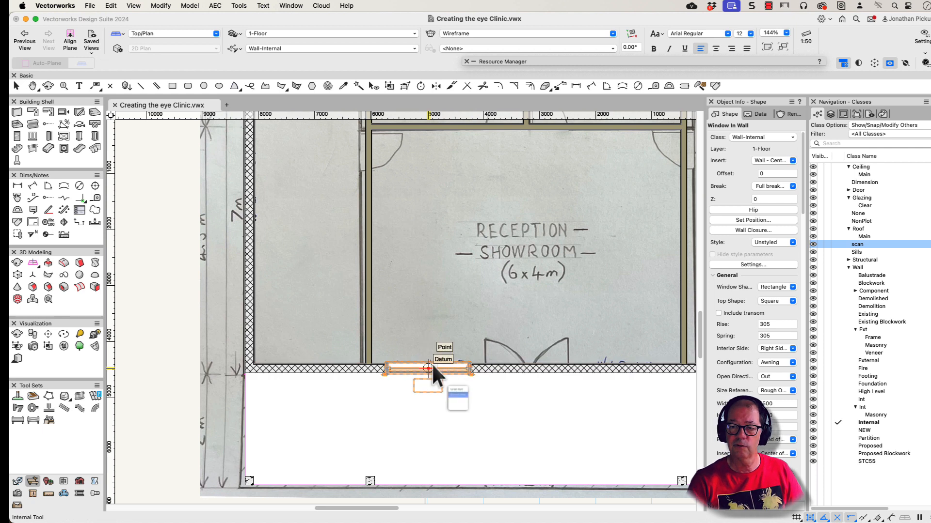
Step: Inspect the inserted window in a shaded perspective 3D view and return to the Top/Plan view
{"action": "mouse_move", "coordinate": [428, 391]}
{"action": "middle_mouse_down", "text": "ctrl"}
{"action": "mouse_move", "coordinate": [384, 347]}
{"action": "mouse_move", "coordinate": [365, 187]}
{"action": "middle_mouse_up", "text": "ctrl"}
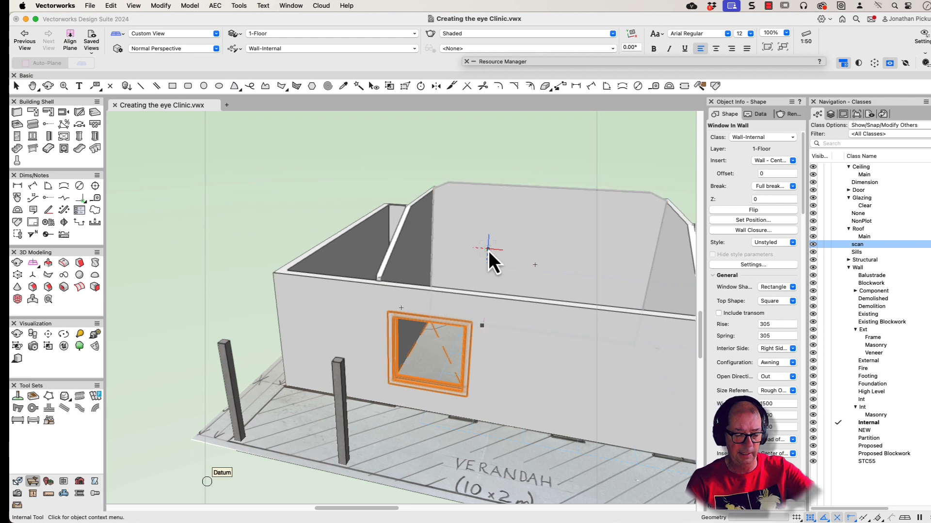
{"action": "key", "text": "4"}
{"action": "key", "text": "p"}
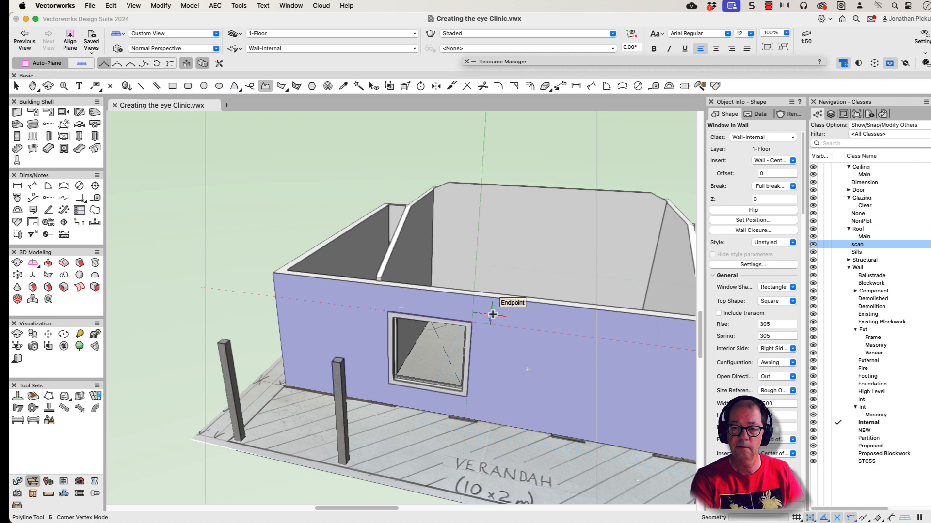
{"action": "left_click", "coordinate": [492, 314]}
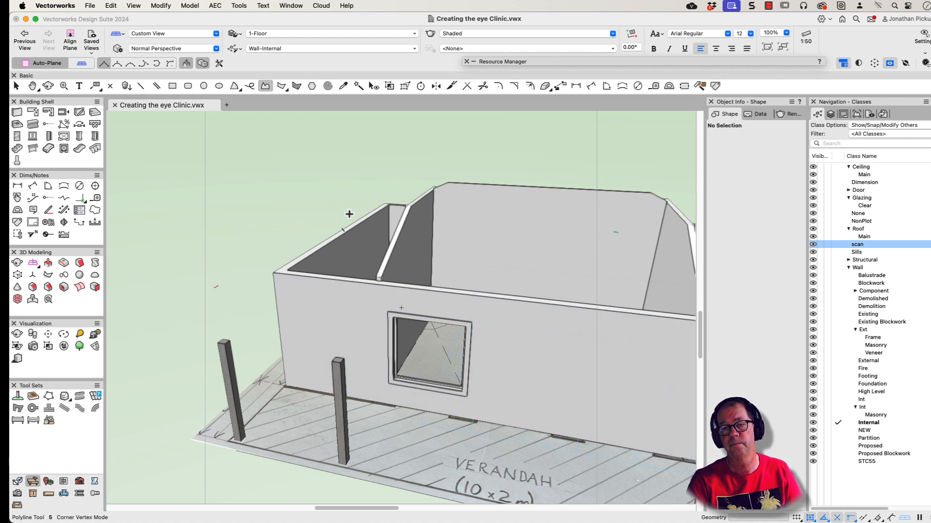
{"action": "key", "text": "z"}
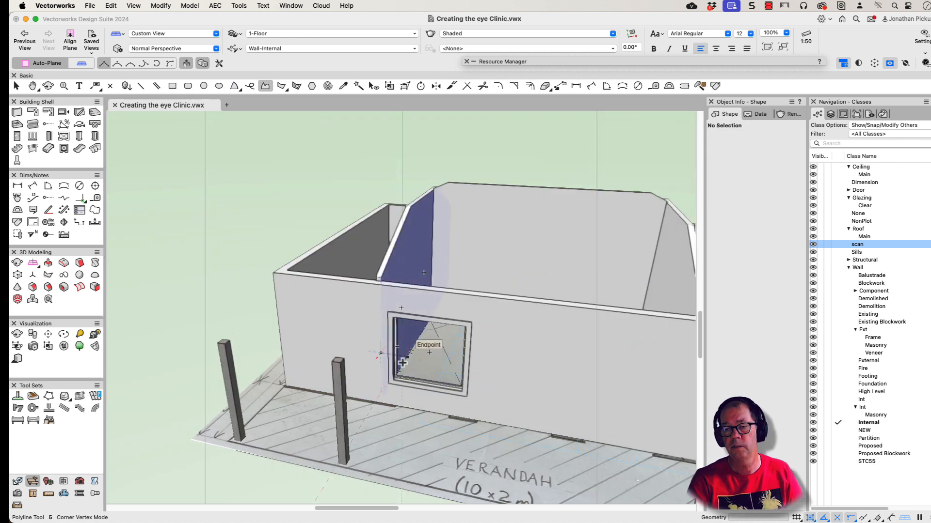
{"action": "key", "text": "F5"}
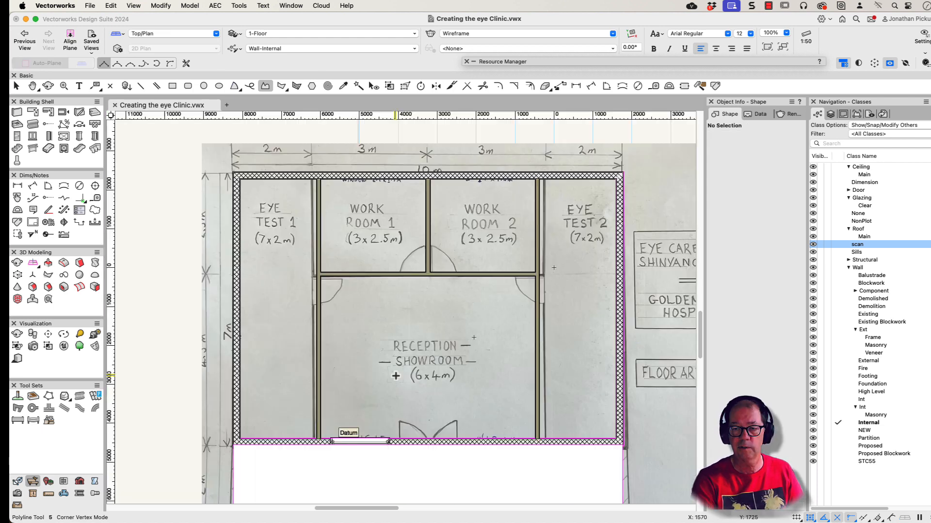
Step: Mirror a duplicate of the front window about a vertical axis through the verandah's midpoint and move the copy toward the Eye Test 2 partition
{"action": "scroll", "coordinate": [420, 412], "scroll_direction": "up", "scroll_amount": 5}
{"action": "middle_click_drag", "start_coordinate": [420, 412], "coordinate": [499, 228]}
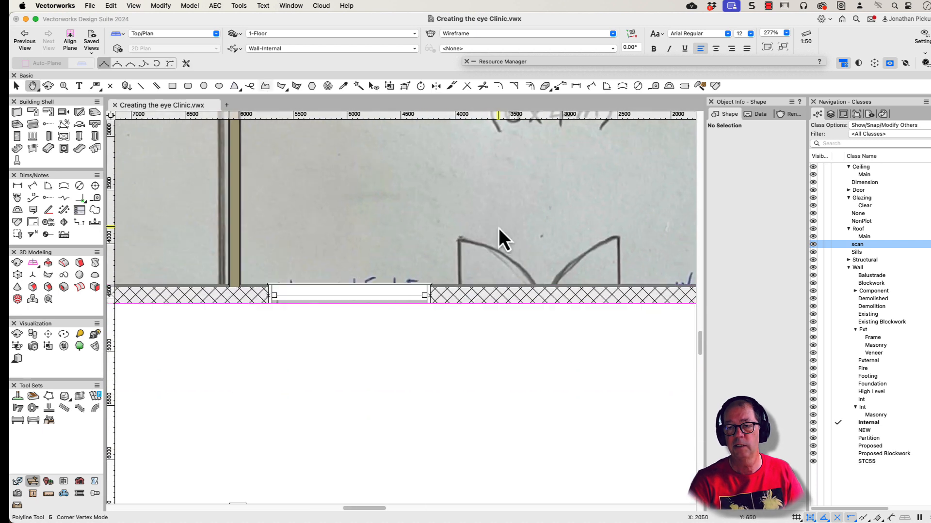
{"action": "scroll", "coordinate": [370, 297], "scroll_direction": "down", "scroll_amount": 1}
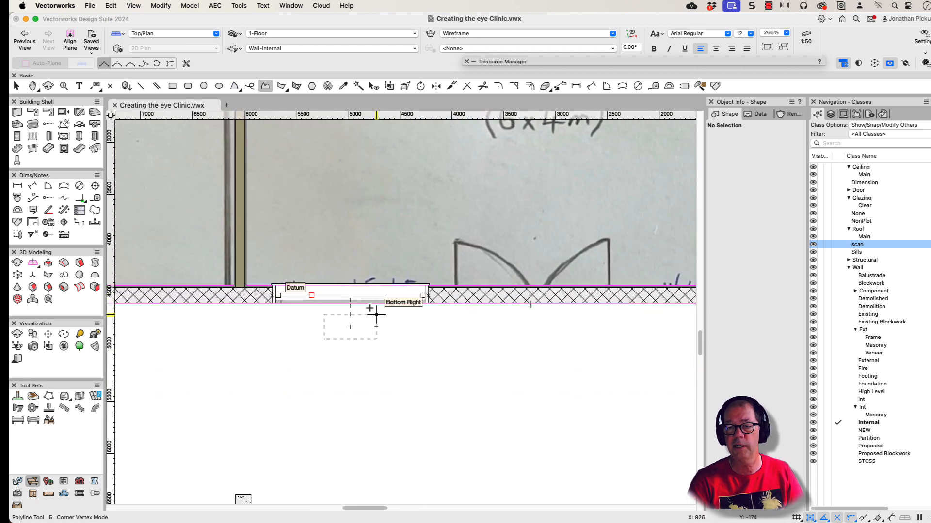
{"action": "key", "text": "z"}
{"action": "scroll", "coordinate": [410, 294], "scroll_direction": "down", "scroll_amount": 3}
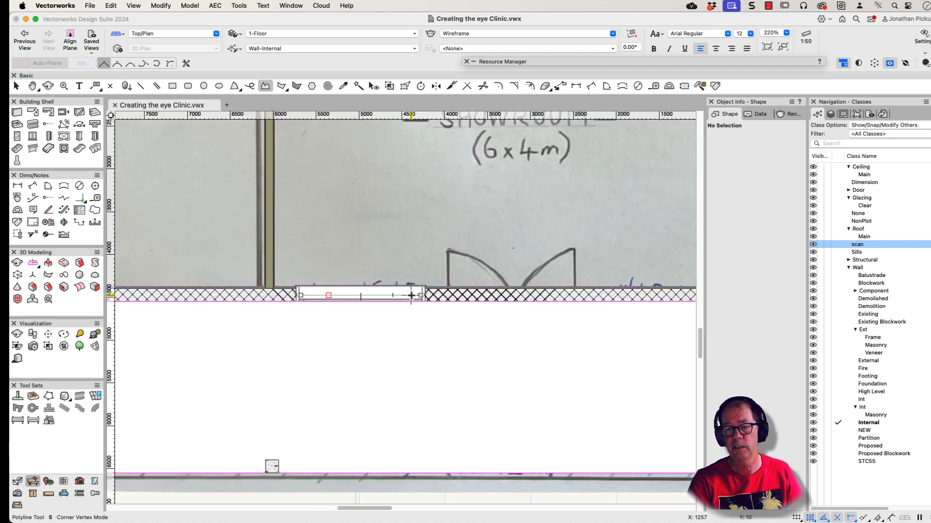
{"action": "key", "text": "x"}
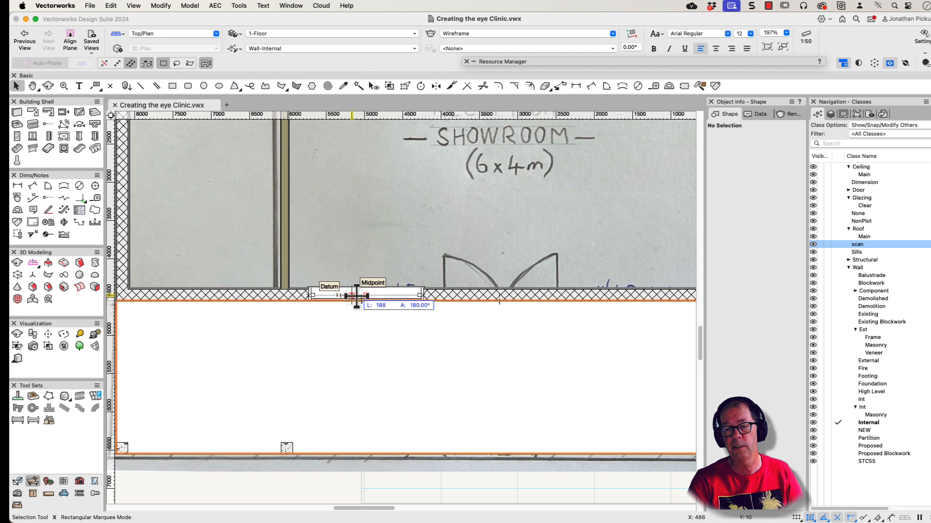
{"action": "left_click", "coordinate": [364, 300]}
{"action": "middle_click_drag", "start_coordinate": [607, 295], "coordinate": [505, 295]}
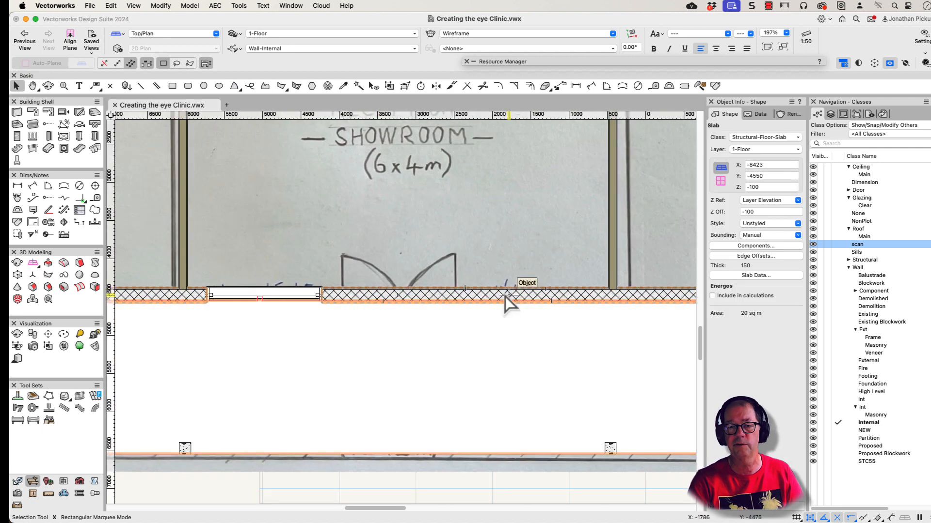
{"action": "left_click", "coordinate": [221, 285]}
{"action": "key", "text": "equal"}
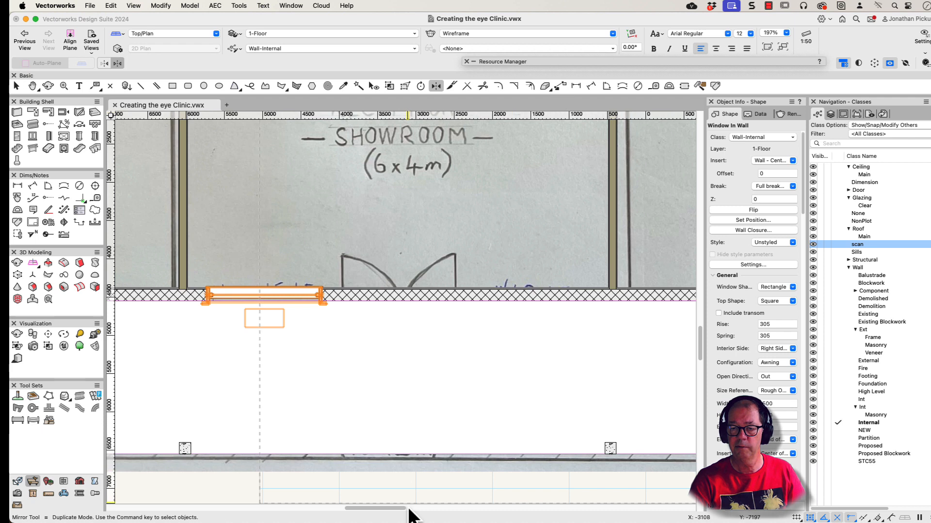
{"action": "left_click", "coordinate": [383, 454]}
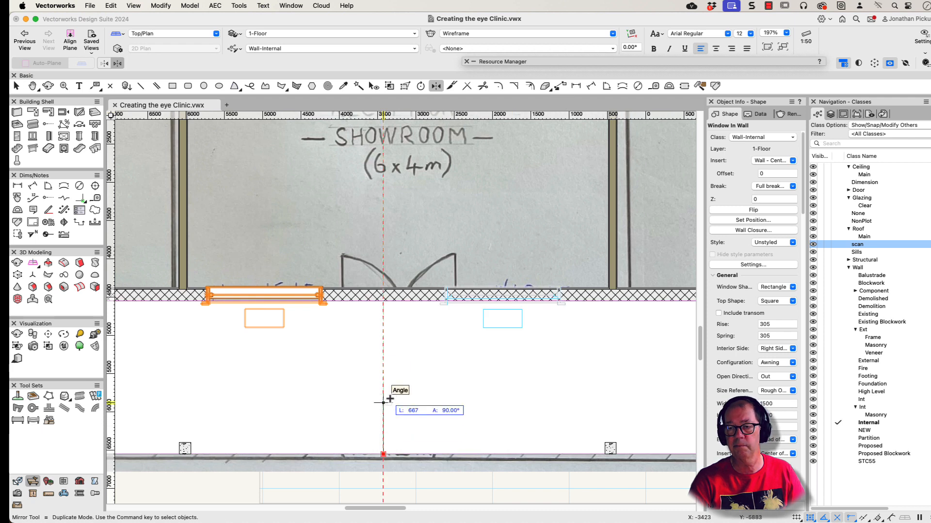
{"action": "left_click", "coordinate": [391, 378]}
{"action": "key", "text": "x"}
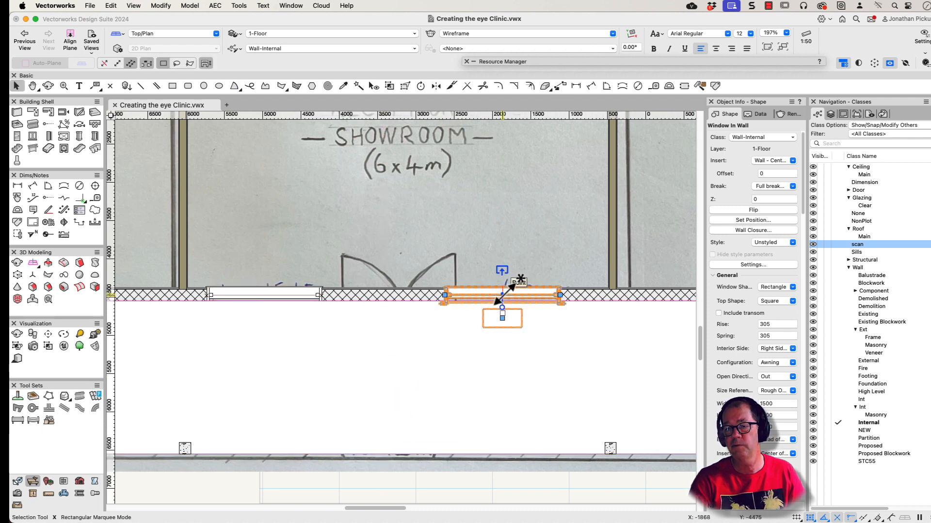
{"action": "left_click_drag", "start_coordinate": [504, 292], "coordinate": [542, 293]}
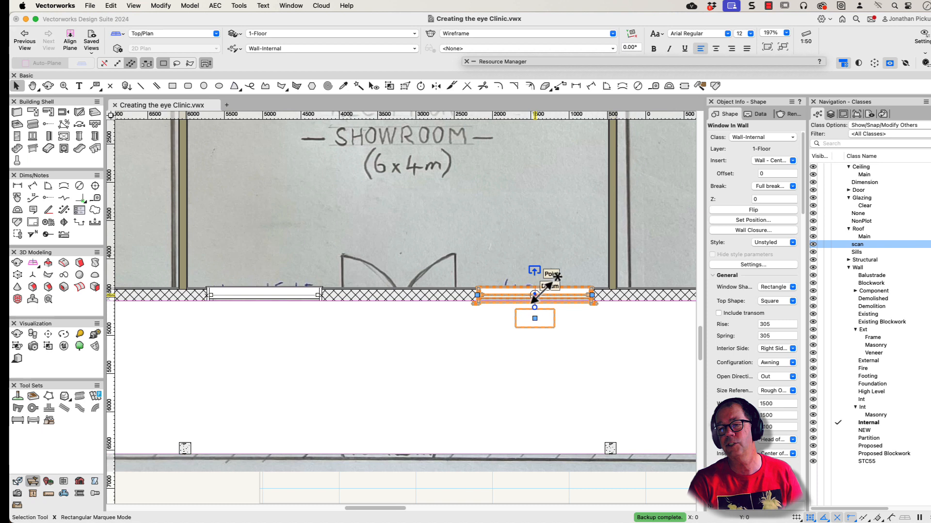
Step: Change the mirrored window's configuration to Casement
{"action": "left_click", "coordinate": [781, 362]}
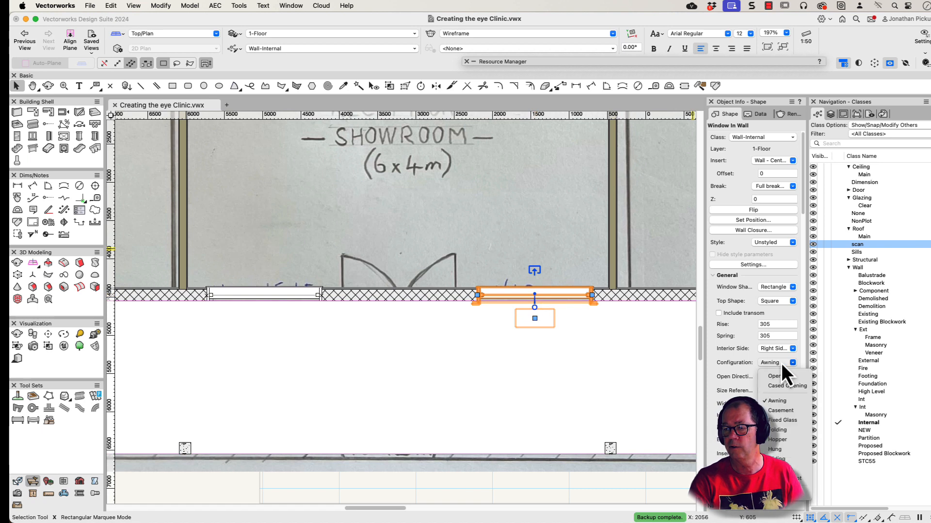
{"action": "left_click", "coordinate": [783, 410]}
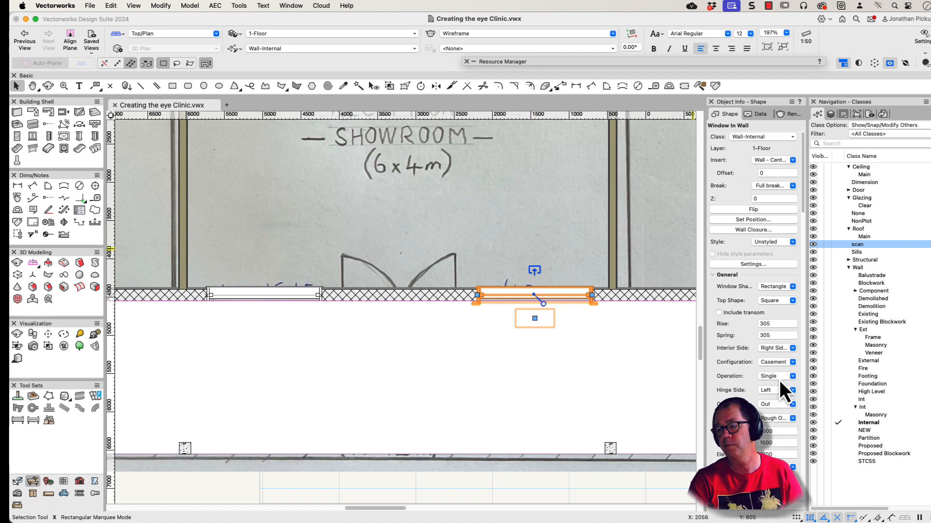
{"action": "scroll", "coordinate": [778, 380], "scroll_direction": "down", "scroll_amount": 2}
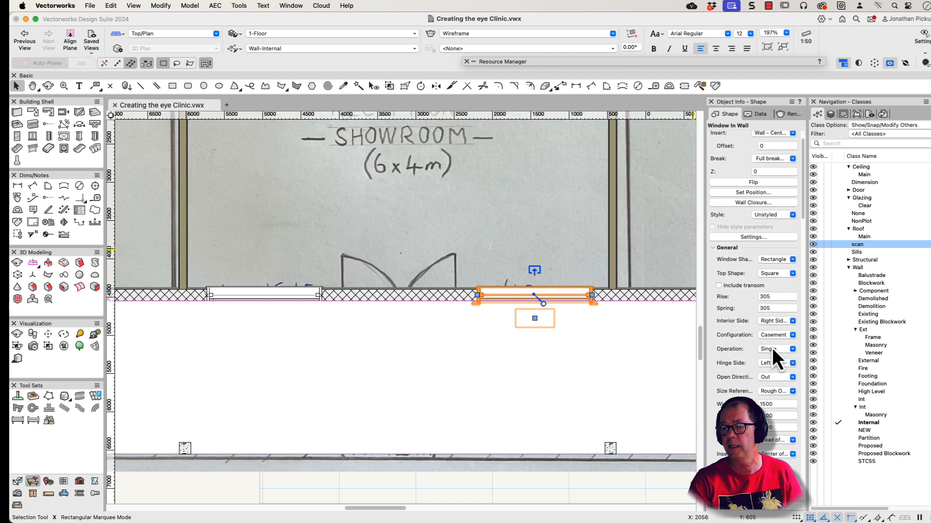
{"action": "left_click", "coordinate": [772, 349]}
{"action": "left_click", "coordinate": [770, 374]}
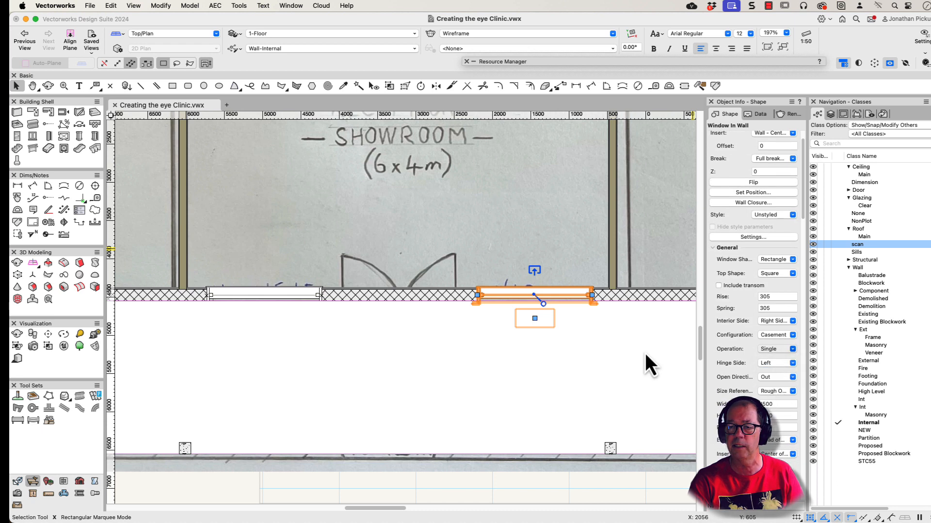
{"action": "left_click", "coordinate": [548, 259]}
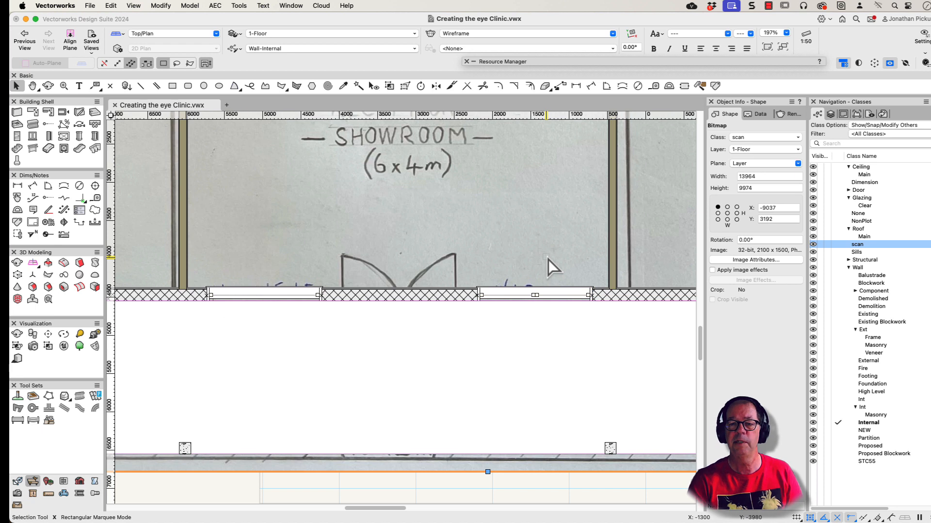
Step: Replace the style of both windows in the reception's front wall with W15x15
{"action": "left_click", "coordinate": [239, 297]}
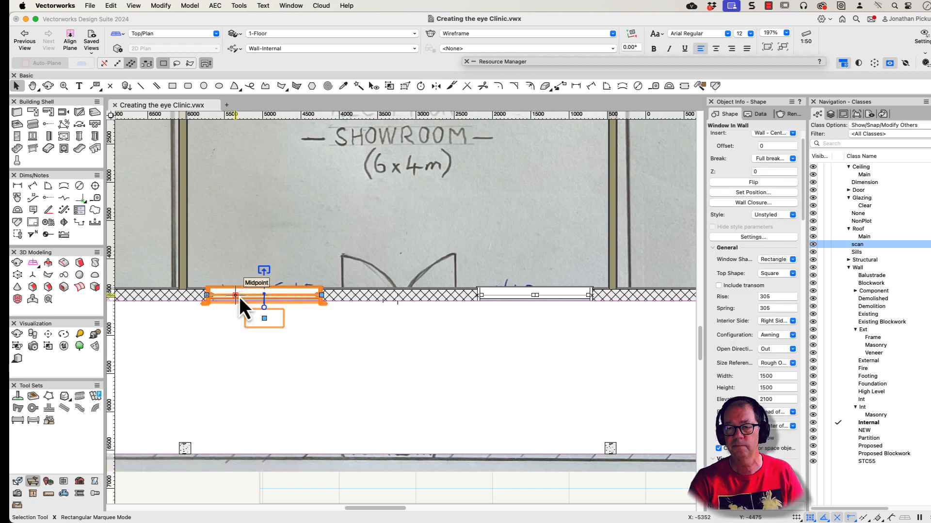
{"action": "left_click", "coordinate": [504, 296], "text": "shift"}
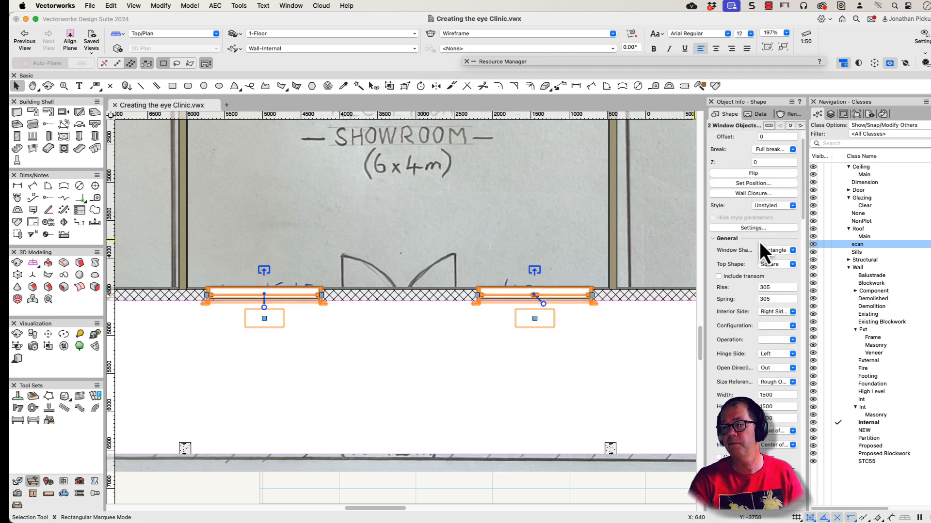
{"action": "left_click", "coordinate": [771, 208]}
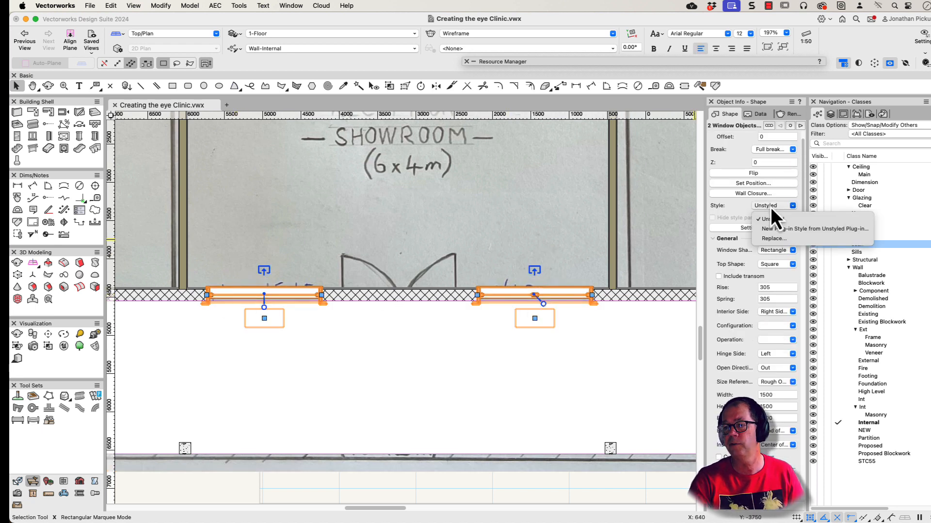
{"action": "left_click", "coordinate": [775, 241]}
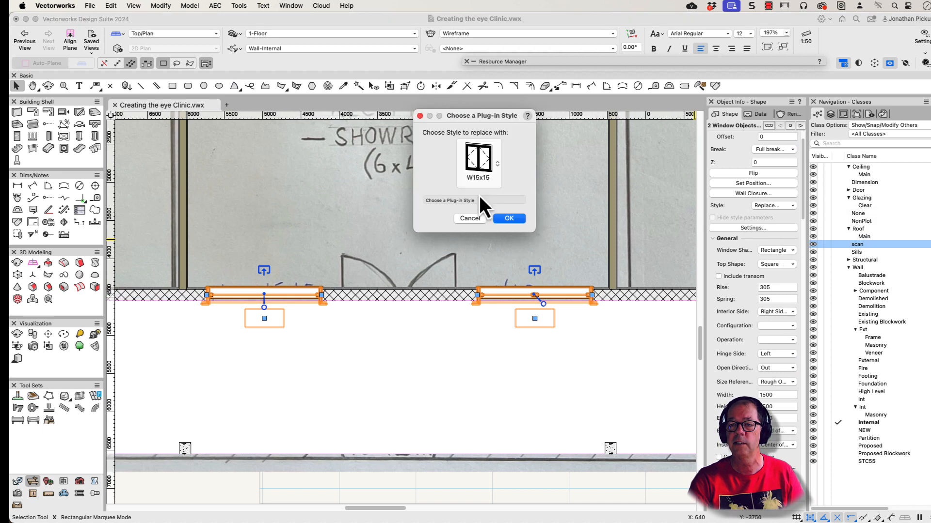
{"action": "left_click", "coordinate": [501, 218]}
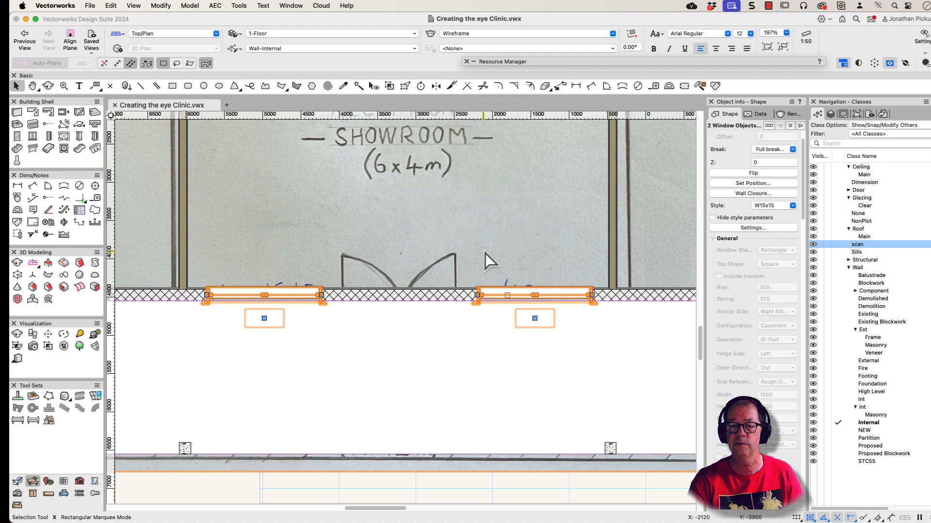
Step: Inspect both restyled front windows in a shaded perspective 3D view
{"action": "scroll", "coordinate": [485, 253], "scroll_direction": "down", "scroll_amount": 6}
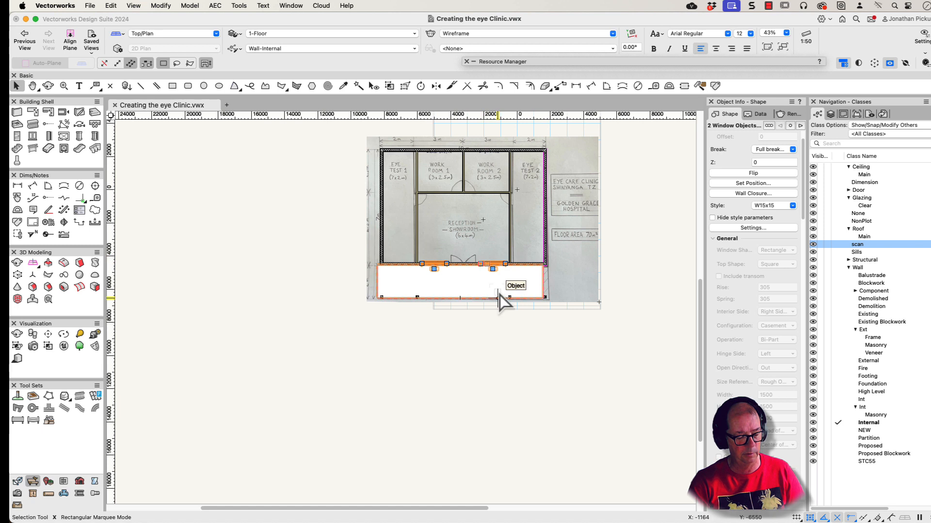
{"action": "mouse_move", "coordinate": [415, 183]}
{"action": "middle_mouse_down", "text": "shift"}
{"action": "mouse_move", "coordinate": [384, 155]}
{"action": "mouse_move", "coordinate": [376, 108]}
{"action": "mouse_move", "coordinate": [484, 236]}
{"action": "middle_mouse_up", "text": "shift"}
{"action": "middle_click_drag", "start_coordinate": [472, 275], "coordinate": [405, 133], "text": "ctrl"}
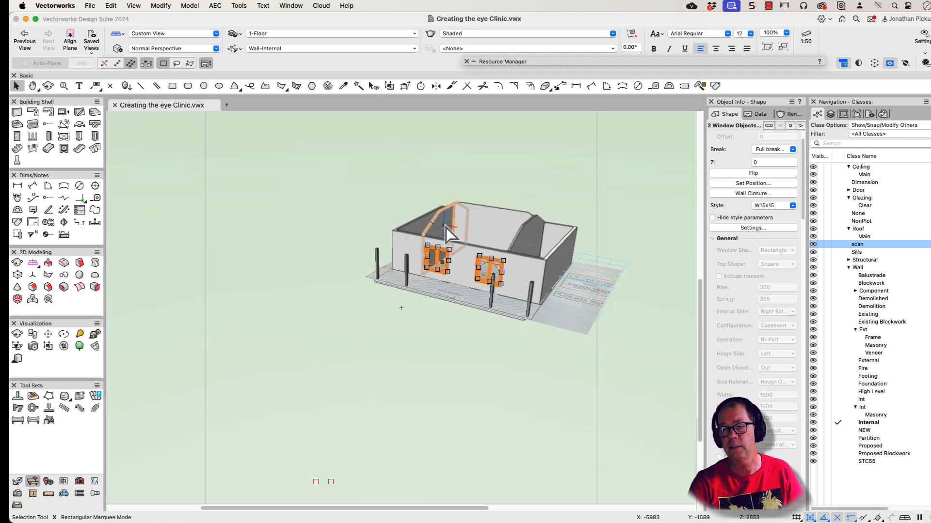
{"action": "scroll", "coordinate": [446, 228], "scroll_direction": "up", "scroll_amount": 3}
{"action": "left_click", "coordinate": [598, 146]}
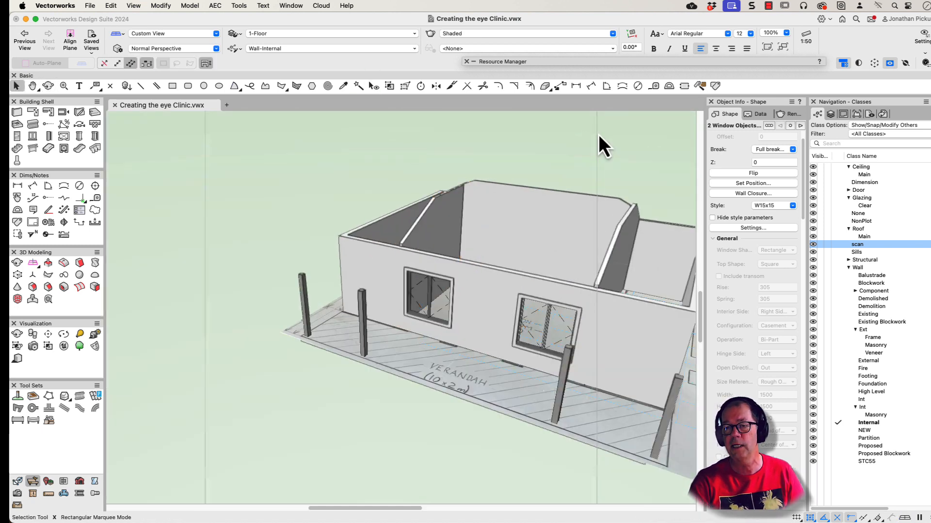
Step: Edit the W15x15 style of the front window nearest Eye Test 1, changing its configuration to Fixed Glass
{"action": "left_click", "coordinate": [432, 301]}
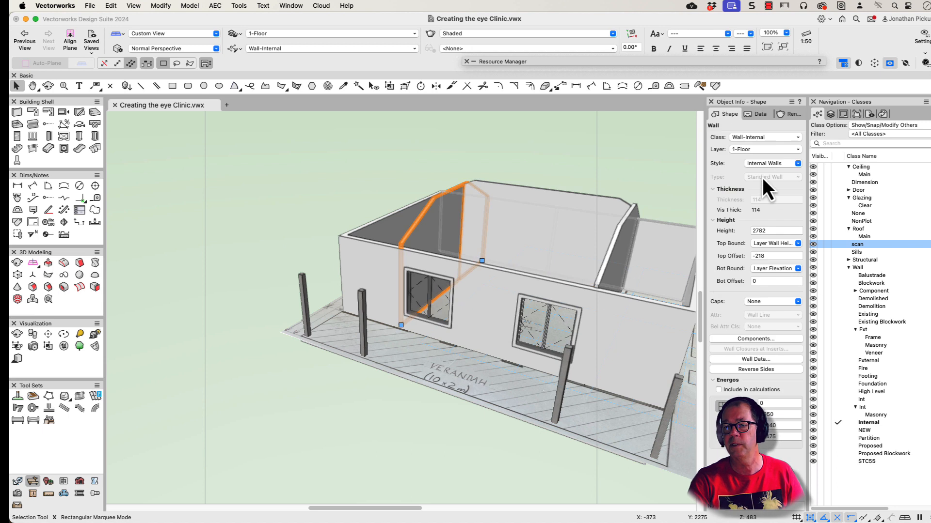
{"action": "left_click", "coordinate": [429, 305]}
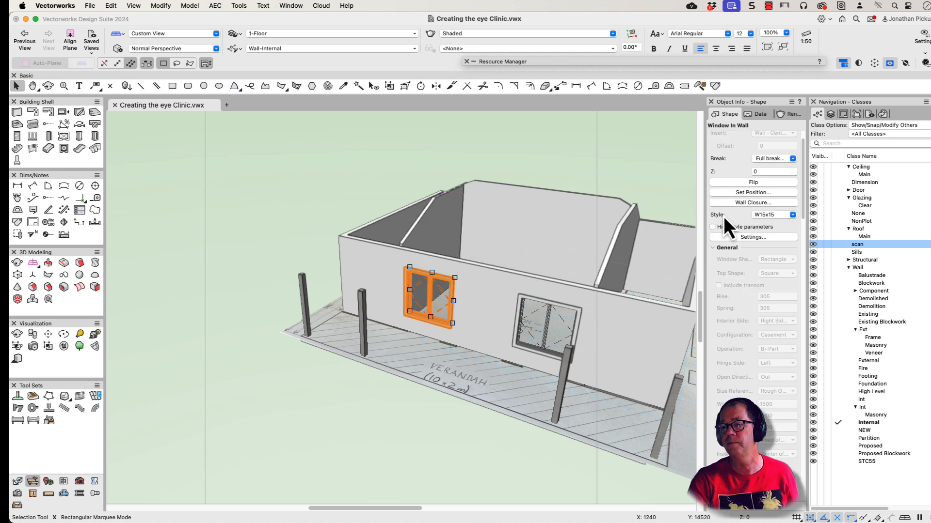
{"action": "left_click", "coordinate": [776, 218]}
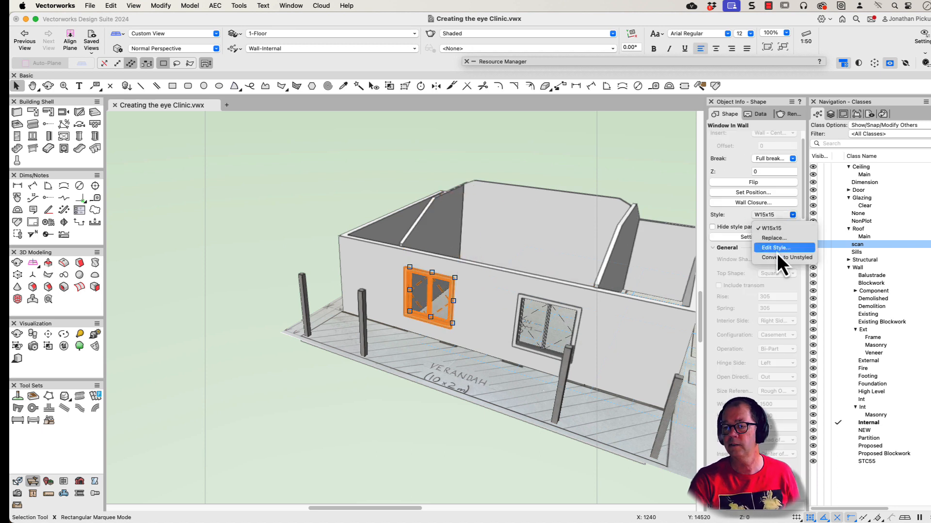
{"action": "left_click", "coordinate": [776, 248]}
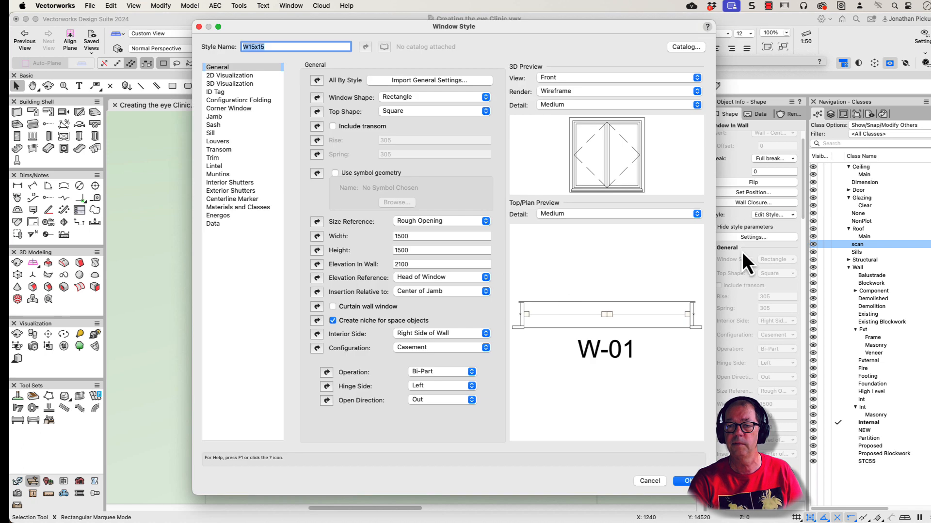
{"action": "left_click", "coordinate": [423, 350]}
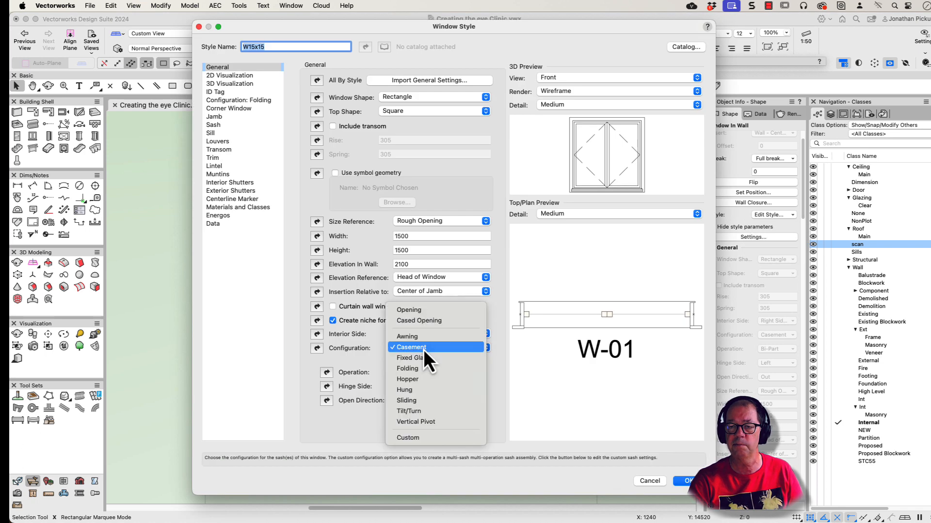
{"action": "left_click", "coordinate": [423, 359]}
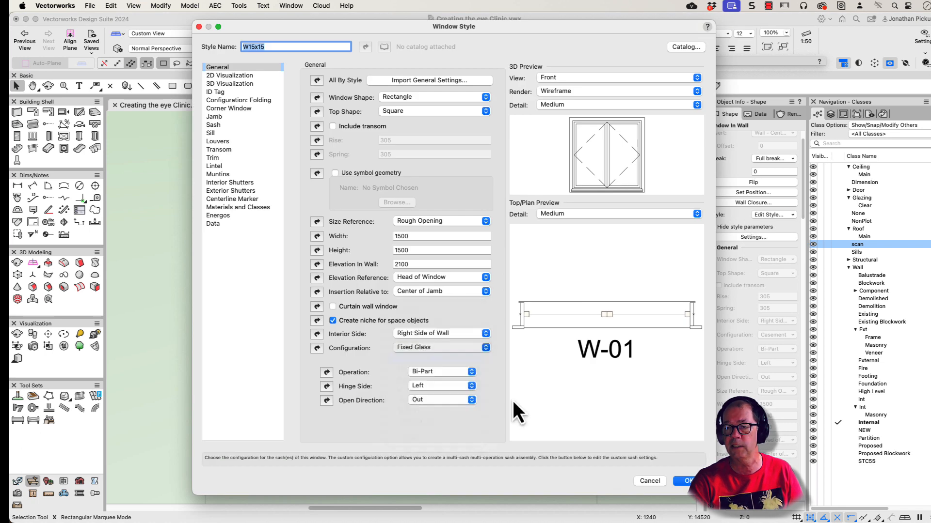
{"action": "left_click", "coordinate": [683, 480]}
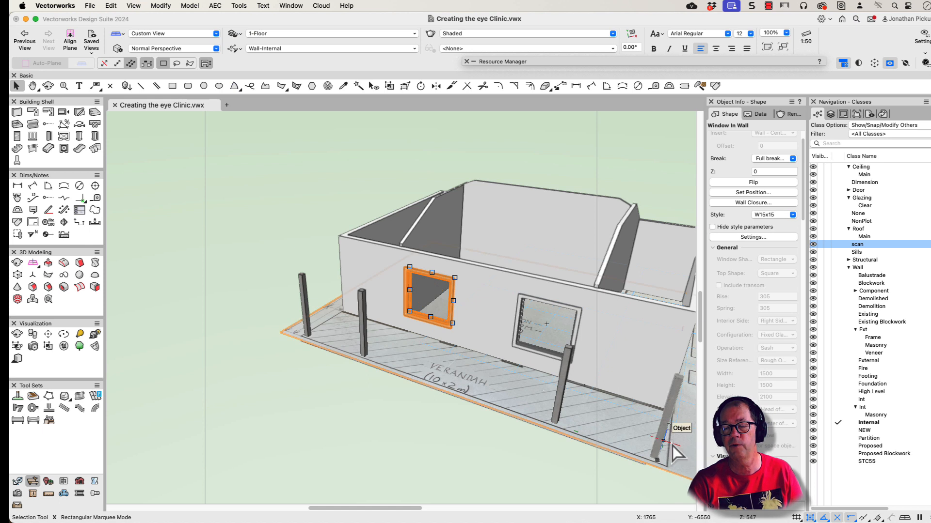
Step: Undo the Fixed Glass change to the window style and return to the Top/Plan view
{"action": "key", "text": "super+z"}
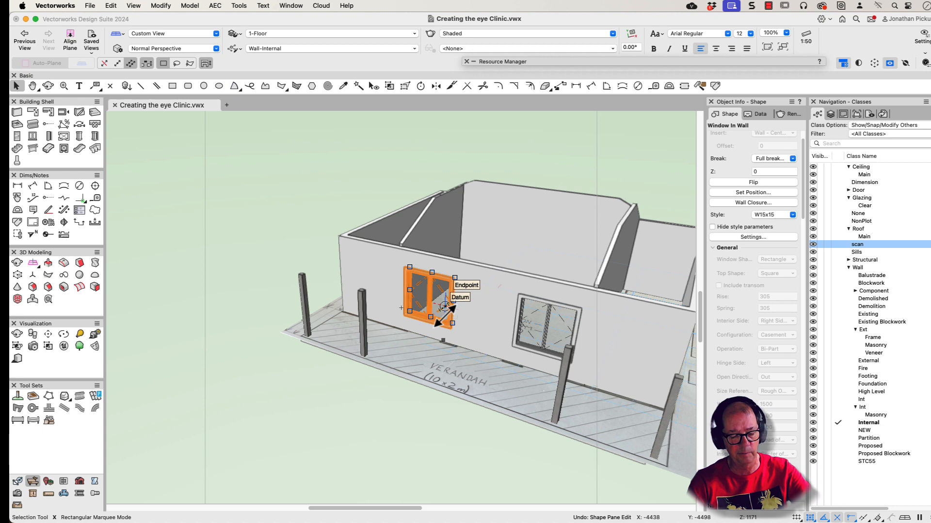
{"action": "key", "text": "super+5"}
{"action": "scroll", "coordinate": [436, 431], "scroll_direction": "down", "scroll_amount": 3}
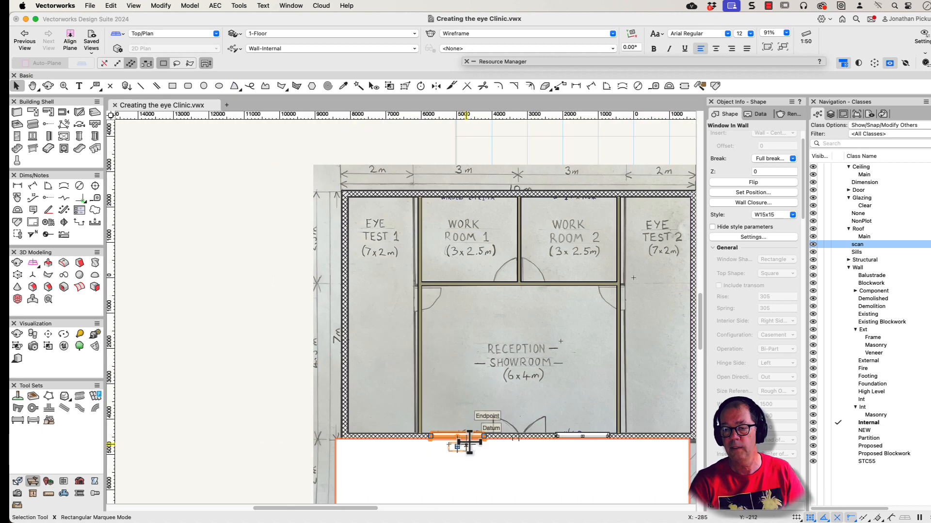
Step: Insert a custom window in Eye Test 1's outer side wall, orienting it toward the outside
{"action": "left_click", "coordinate": [32, 135]}
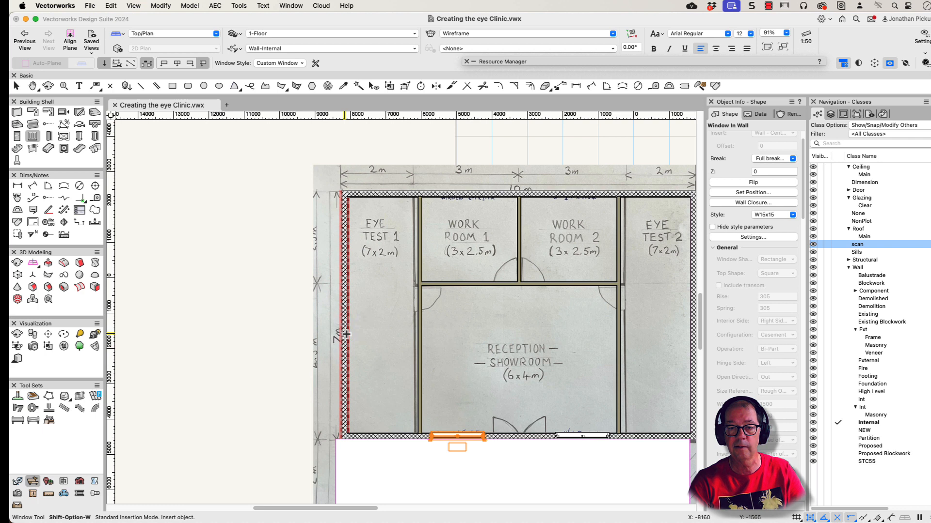
{"action": "scroll", "coordinate": [346, 335], "scroll_direction": "up", "scroll_amount": 3}
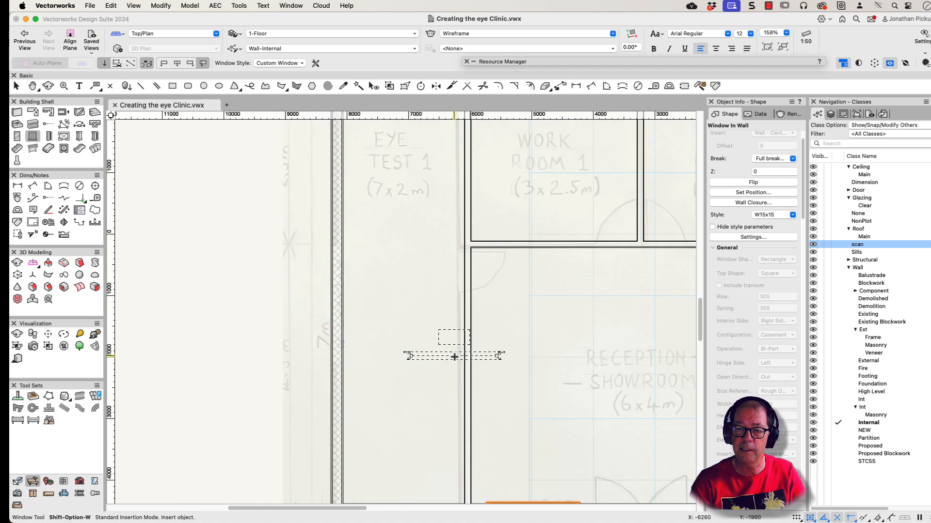
{"action": "middle_click_drag", "start_coordinate": [417, 346], "coordinate": [452, 343]}
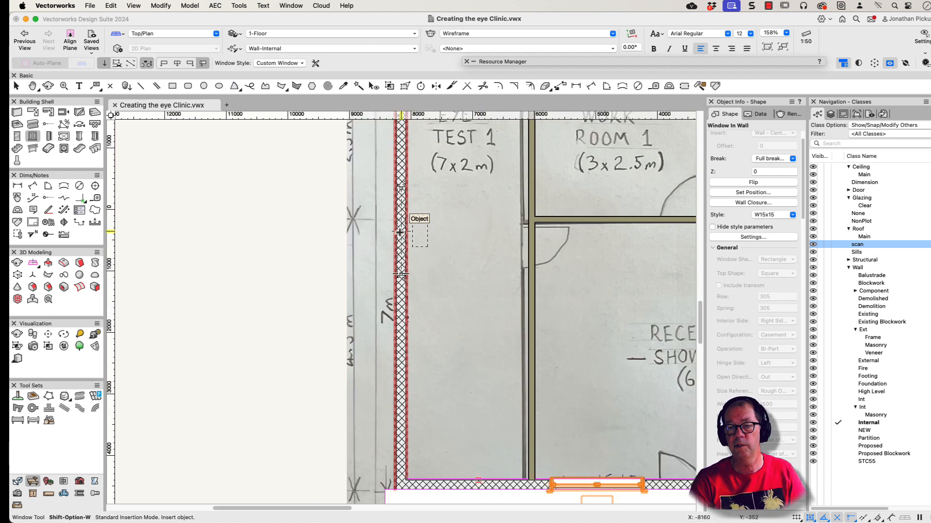
{"action": "left_click", "coordinate": [414, 231]}
{"action": "left_click", "coordinate": [330, 224]}
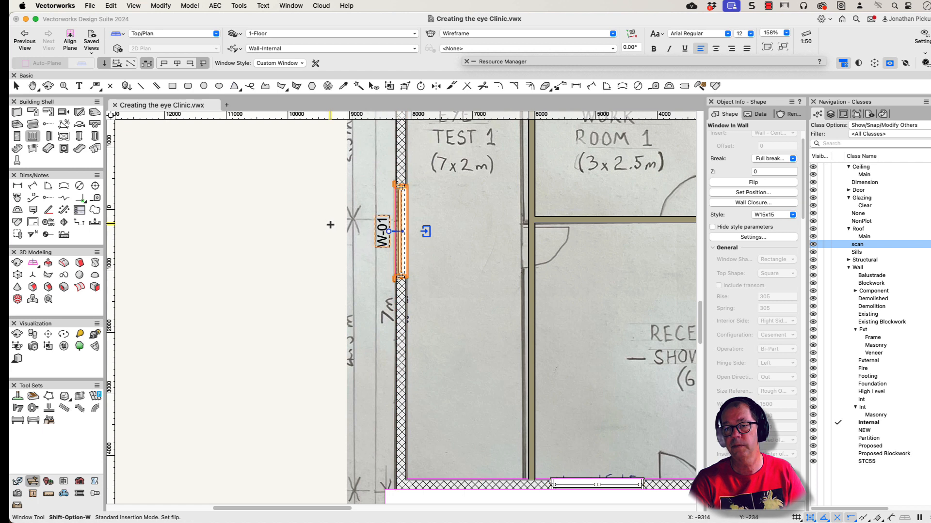
Step: Insert one custom window each in the rear walls of Work Room 1 and Work Room 2, oriented toward the outside
{"action": "key", "text": "h"}
{"action": "left_click_drag", "start_coordinate": [433, 215], "coordinate": [259, 468]}
{"action": "key", "text": "shift+alt+w"}
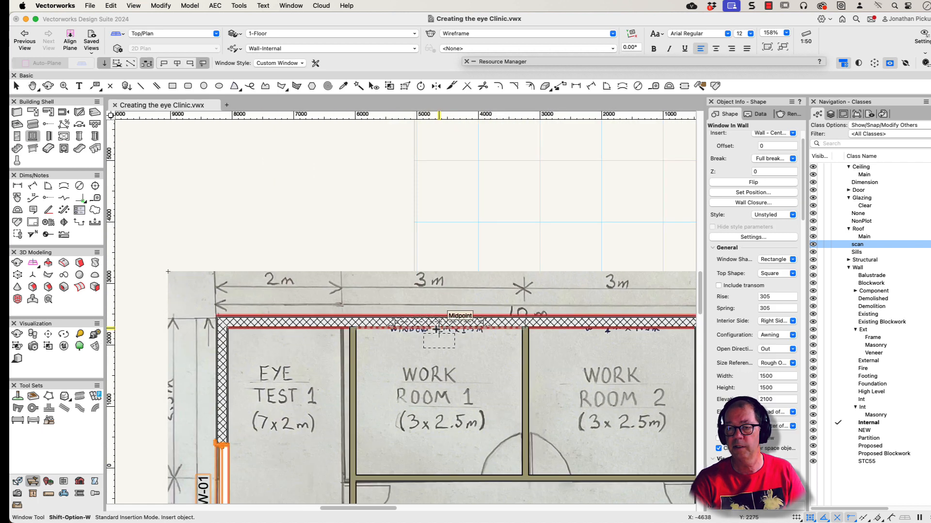
{"action": "left_click", "coordinate": [439, 324]}
{"action": "left_click", "coordinate": [585, 301]}
{"action": "scroll", "coordinate": [512, 329], "scroll_direction": "right", "scroll_amount": 5}
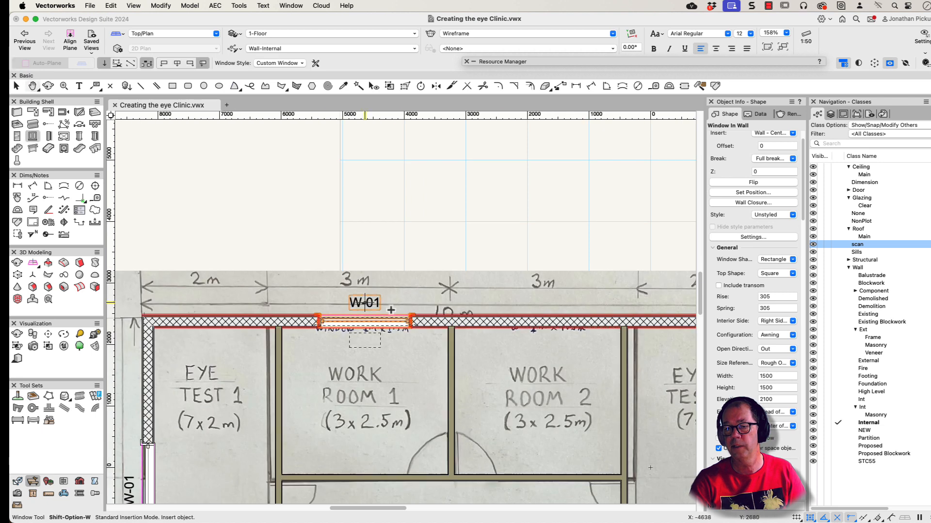
{"action": "left_click", "coordinate": [537, 321]}
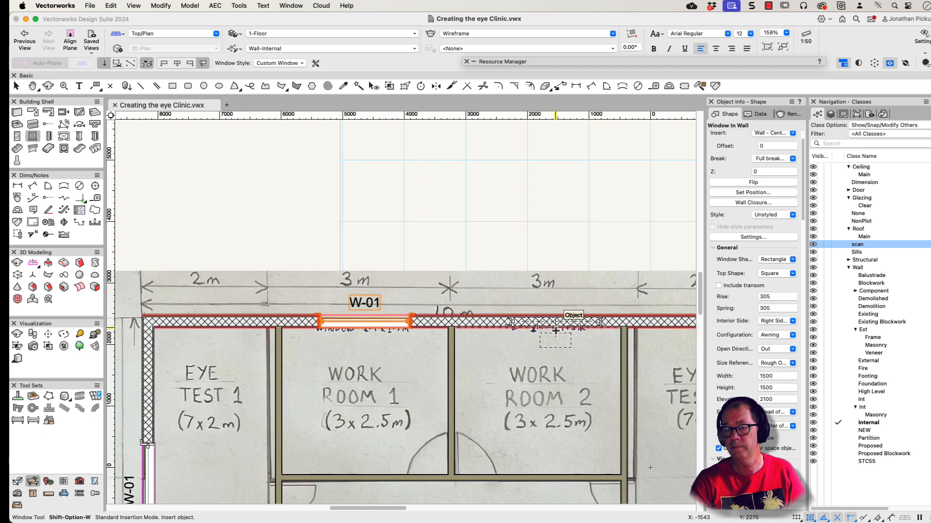
{"action": "left_click", "coordinate": [557, 386]}
Step: Insert a custom window in Eye Test 2's outer side wall, orienting it toward the outside
{"action": "middle_click_drag", "start_coordinate": [508, 332], "coordinate": [263, 194]}
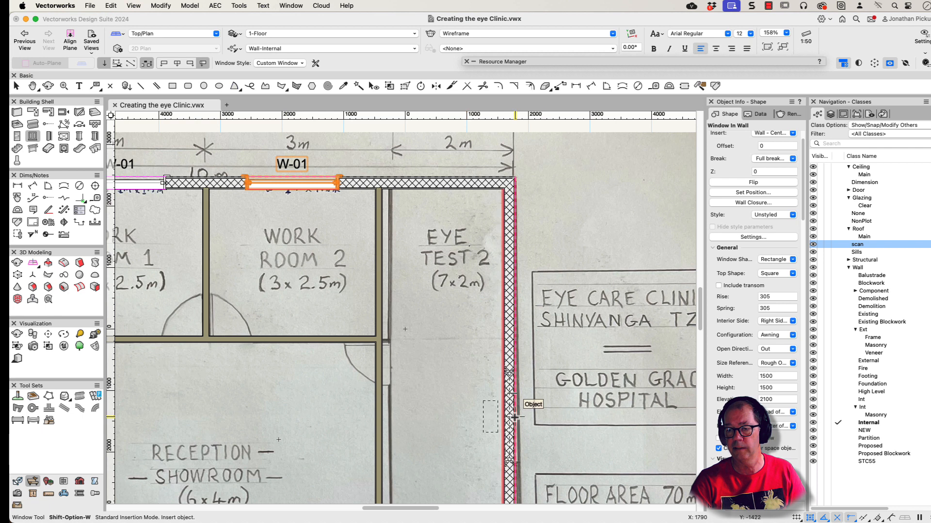
{"action": "left_click", "coordinate": [509, 387]}
{"action": "left_click", "coordinate": [556, 409]}
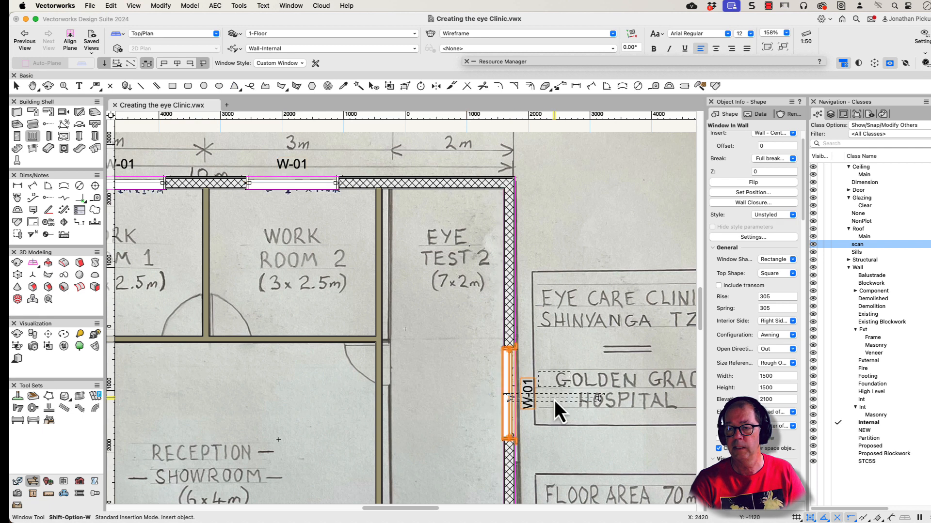
Step: Replace the style of the two side wall windows in Eye Test 1 and Eye Test 2 with W10x20
{"action": "scroll", "coordinate": [513, 389], "scroll_direction": "down", "scroll_amount": 5}
{"action": "middle_click_drag", "start_coordinate": [554, 366], "coordinate": [559, 363]}
{"action": "key", "text": "x"}
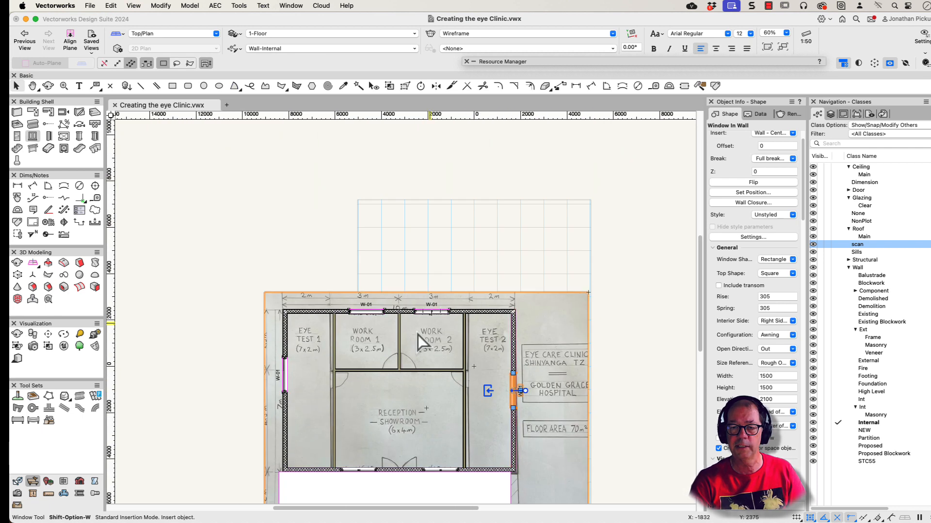
{"action": "left_click", "coordinate": [284, 375]}
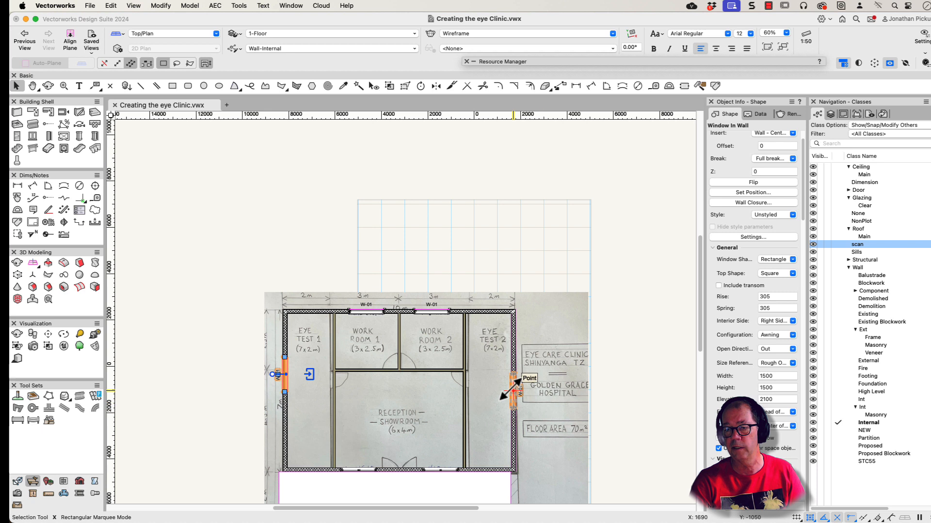
{"action": "left_click", "coordinate": [513, 389], "text": "shift"}
{"action": "left_click", "coordinate": [769, 206]}
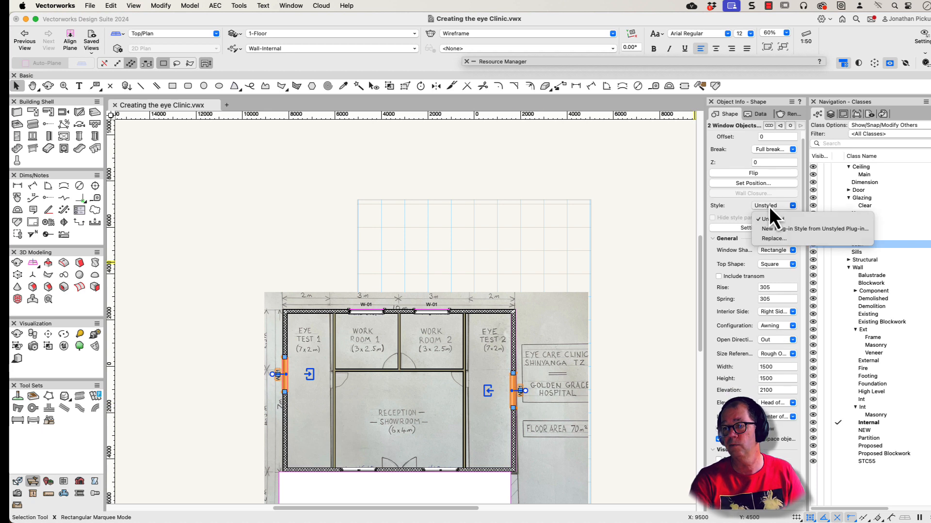
{"action": "left_click", "coordinate": [767, 237]}
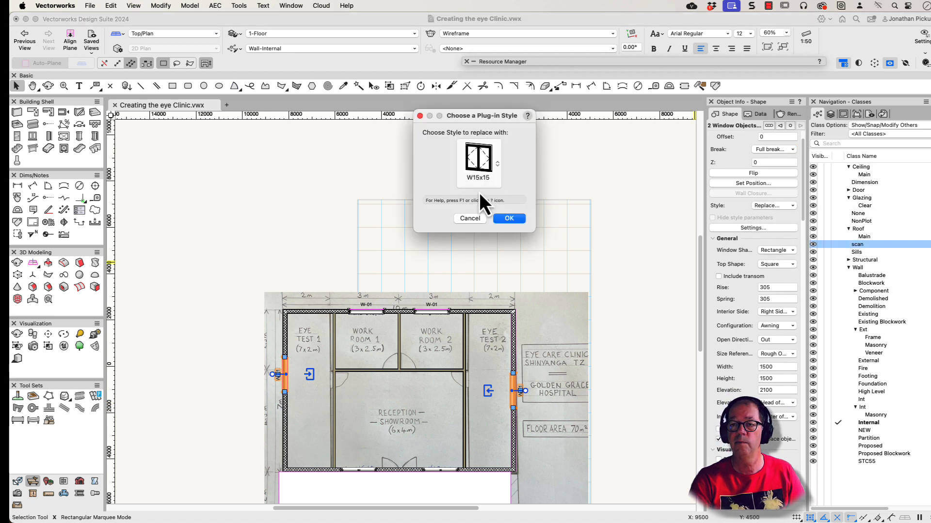
{"action": "left_click", "coordinate": [477, 171]}
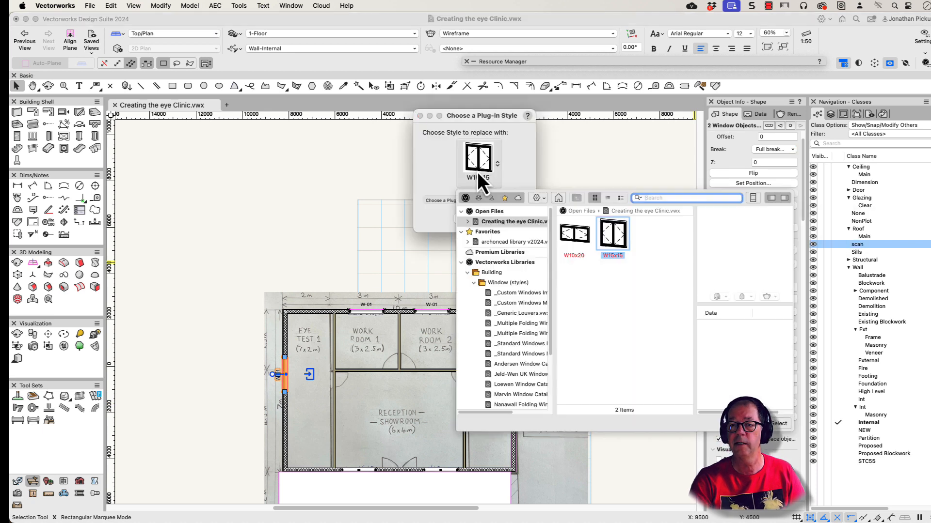
{"action": "left_click", "coordinate": [583, 240]}
{"action": "left_click", "coordinate": [777, 424]}
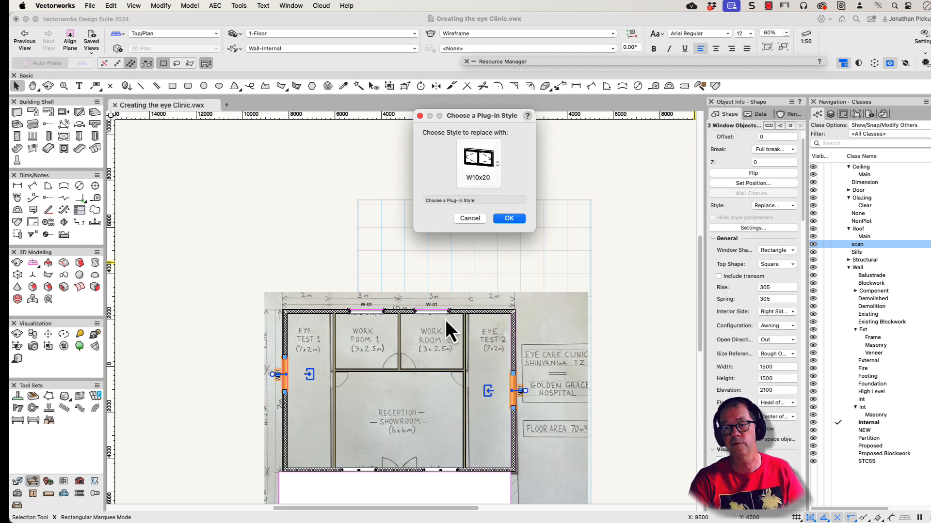
{"action": "left_click", "coordinate": [508, 219]}
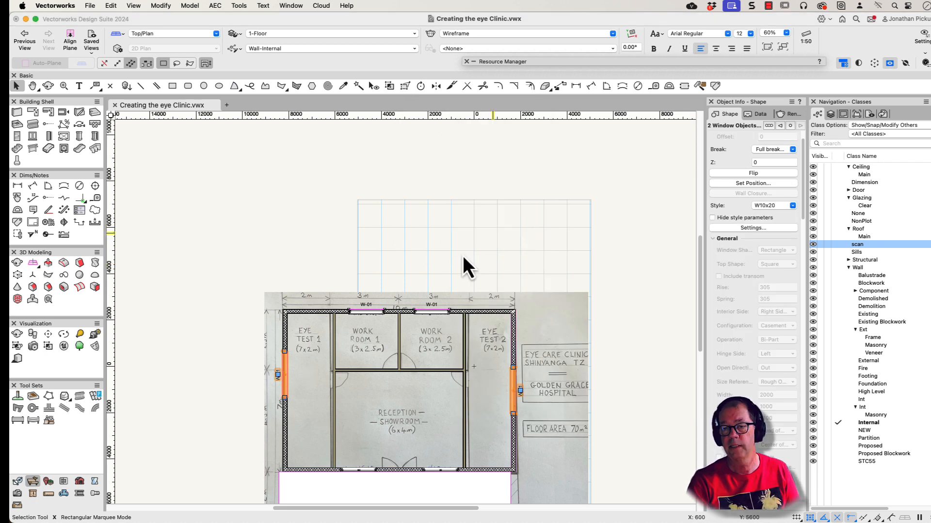
Step: Duplicate the W10x20 window style in the Doors and Windows resources and name the copy W10x15
{"action": "left_click", "coordinate": [551, 60]}
{"action": "right_click", "coordinate": [582, 109]}
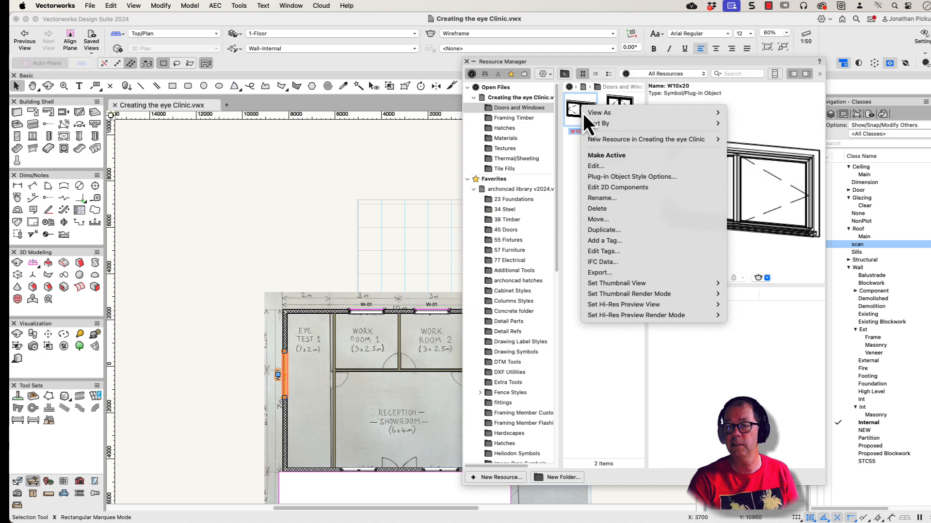
{"action": "left_click", "coordinate": [593, 231]}
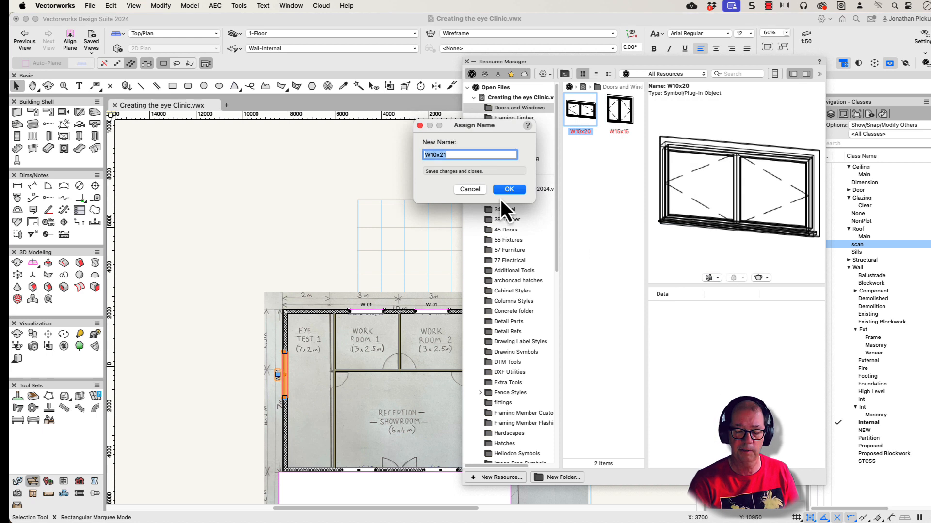
{"action": "key", "text": "Right"}
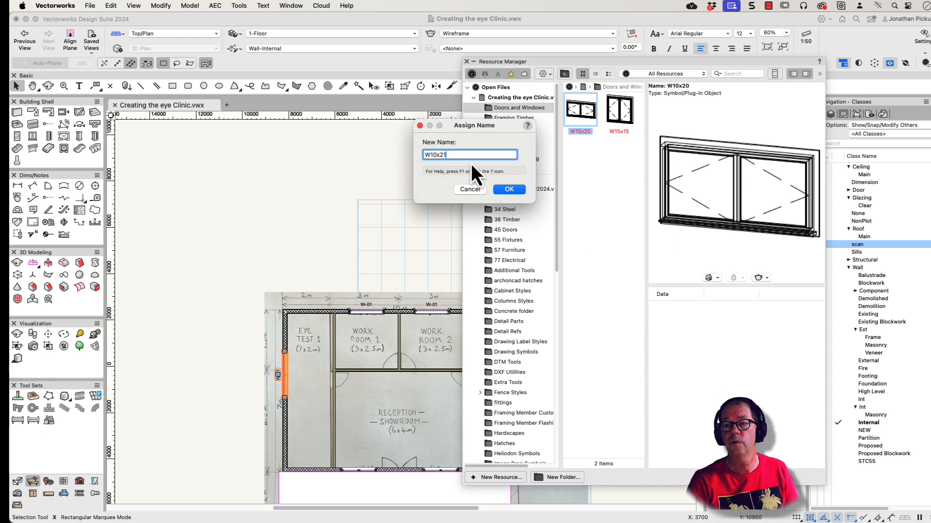
{"action": "key", "text": "BackSpace"}
{"action": "key", "text": "BackSpace"}
{"action": "type", "text": "15"}
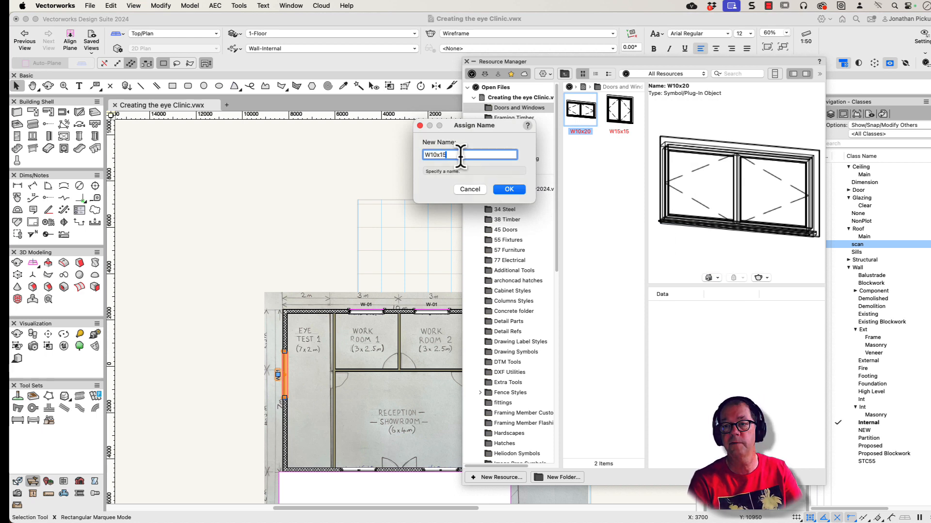
{"action": "left_click", "coordinate": [510, 190]}
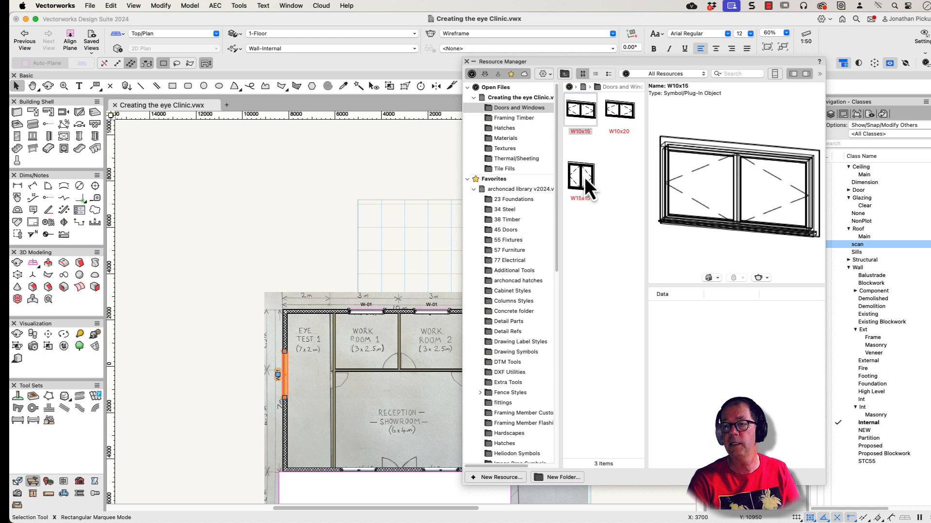
Step: Edit the W10x15 window style and set its width to 1500
{"action": "right_click", "coordinate": [574, 112]}
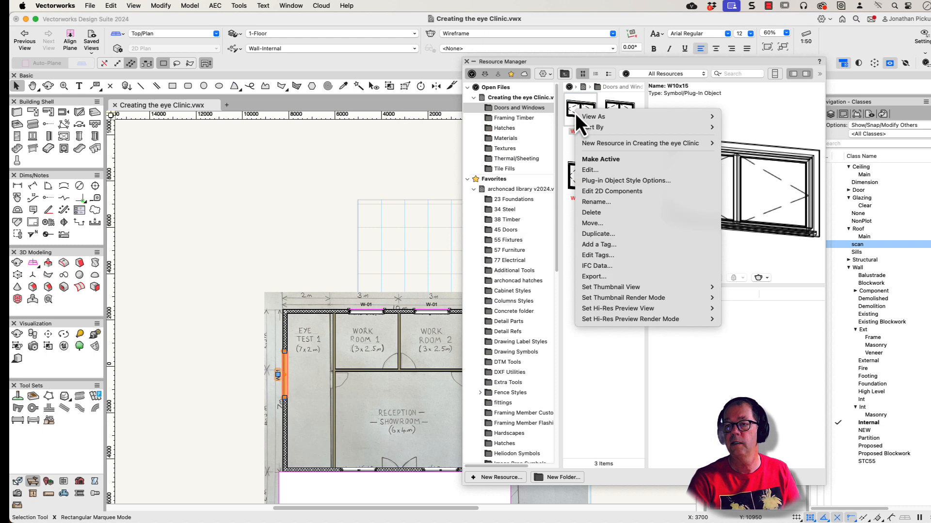
{"action": "left_click", "coordinate": [592, 167]}
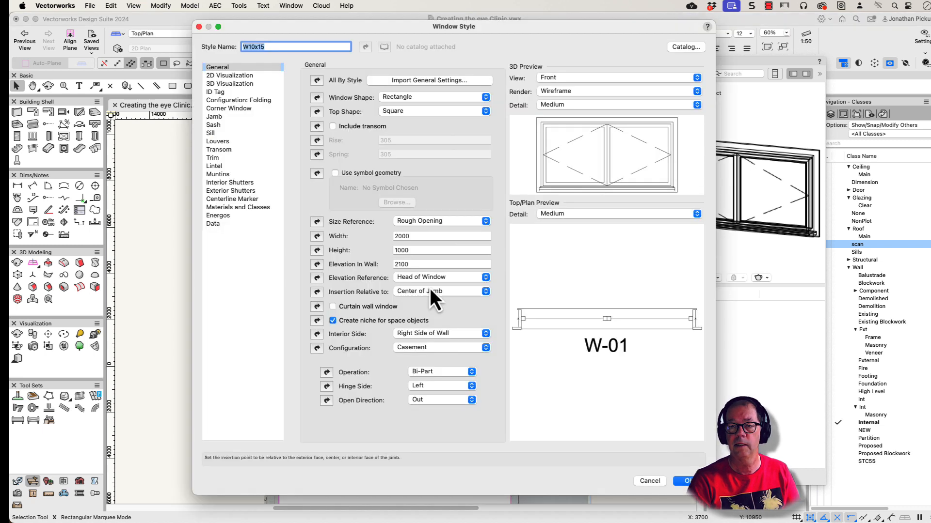
{"action": "key", "text": "Tab"}
{"action": "type", "text": "1500"}
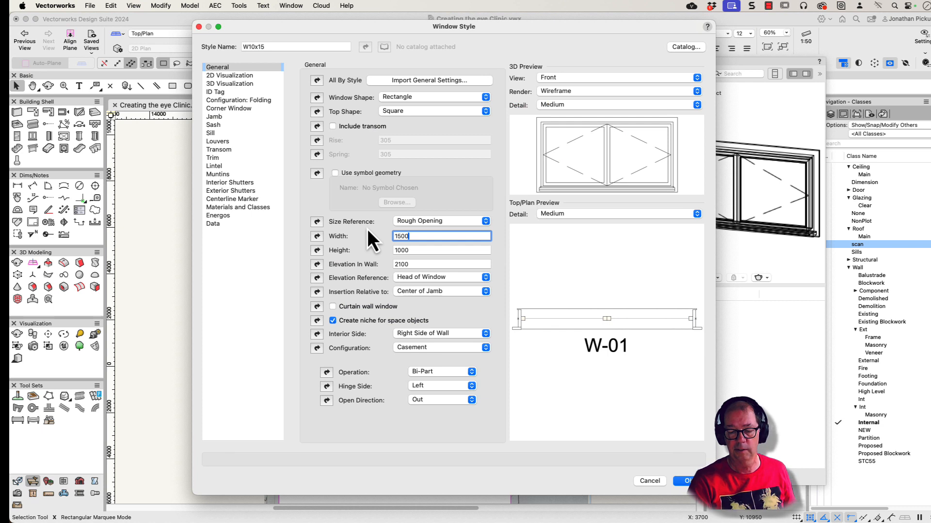
{"action": "key", "text": "Return"}
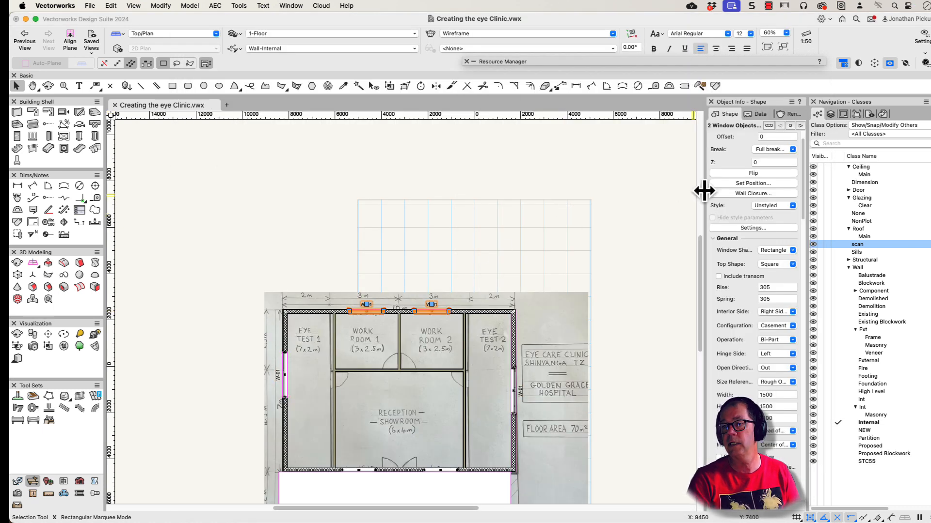
Step: Replace the style of the two rear windows in Work Room 1 and Work Room 2 with W10x15
{"action": "left_click", "coordinate": [765, 206]}
{"action": "left_click", "coordinate": [764, 241]}
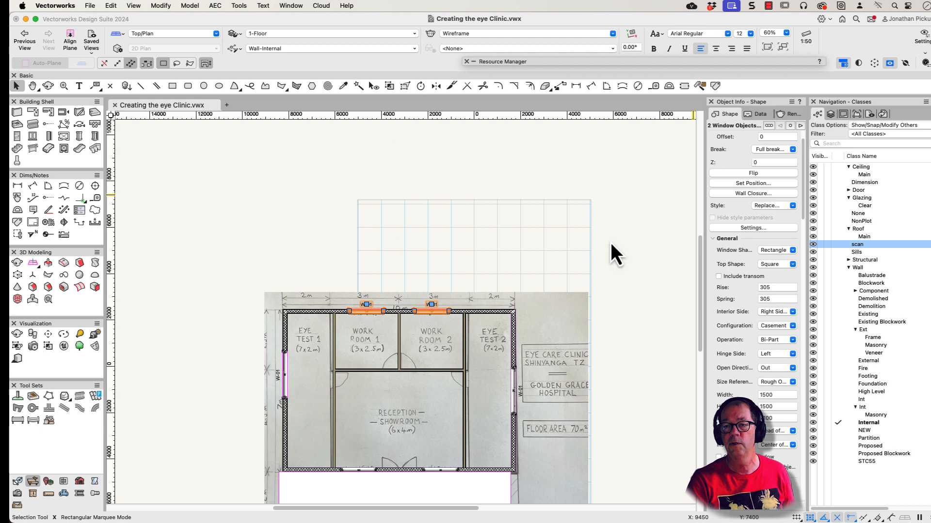
{"action": "left_click", "coordinate": [479, 167]}
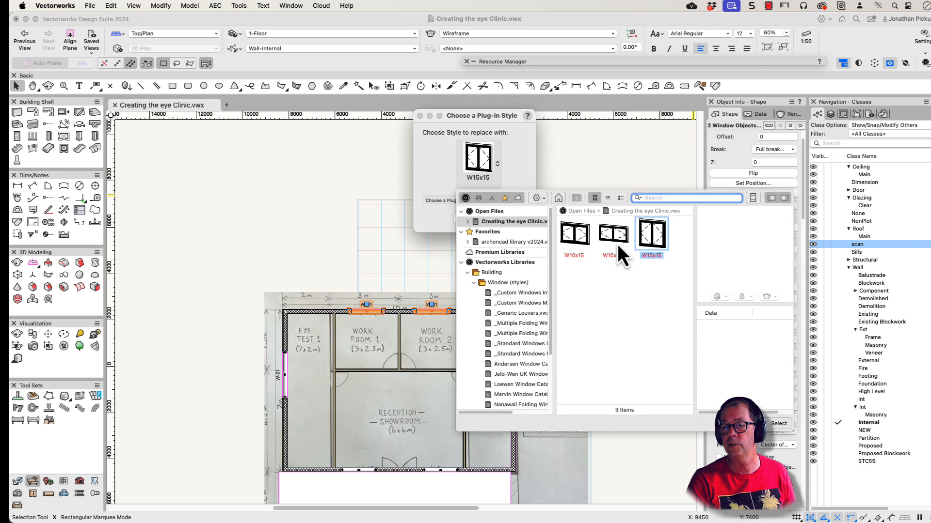
{"action": "left_click", "coordinate": [574, 237]}
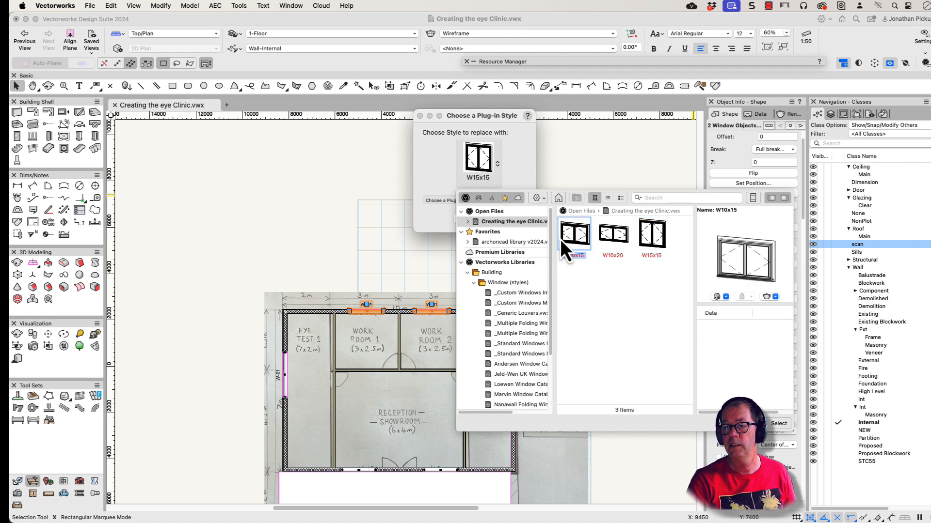
{"action": "left_click", "coordinate": [771, 423]}
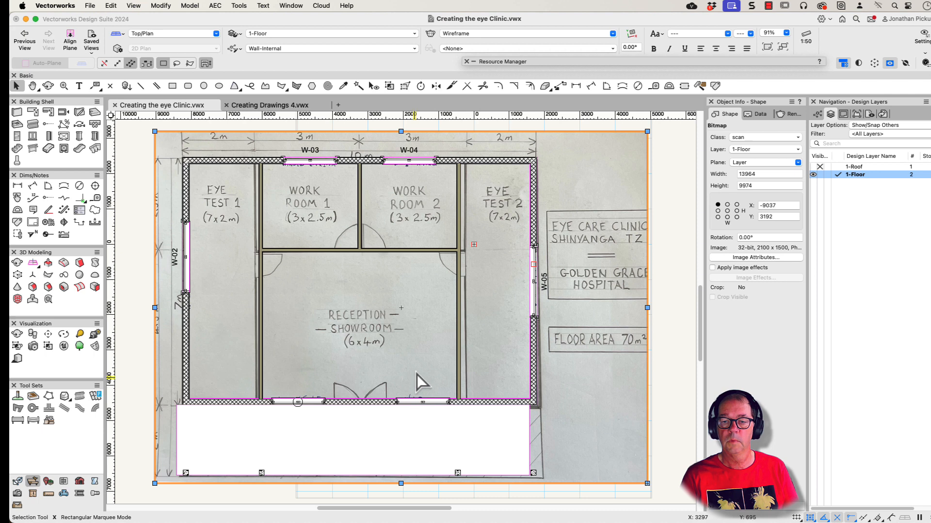
Step: Check the assigned style and ID label of Work Room 2's rear window and Eye Test 2's side window
{"action": "left_click_drag", "start_coordinate": [298, 402], "coordinate": [330, 386]}
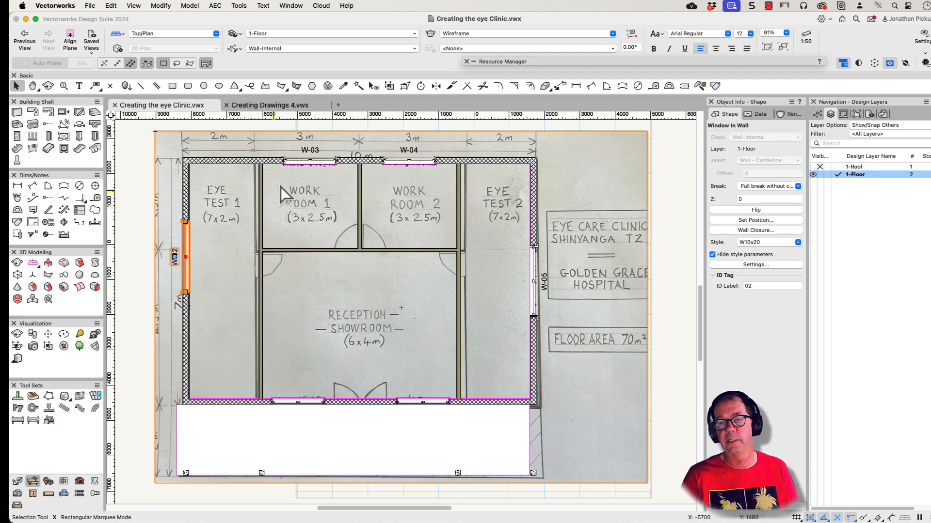
{"action": "left_click", "coordinate": [416, 157]}
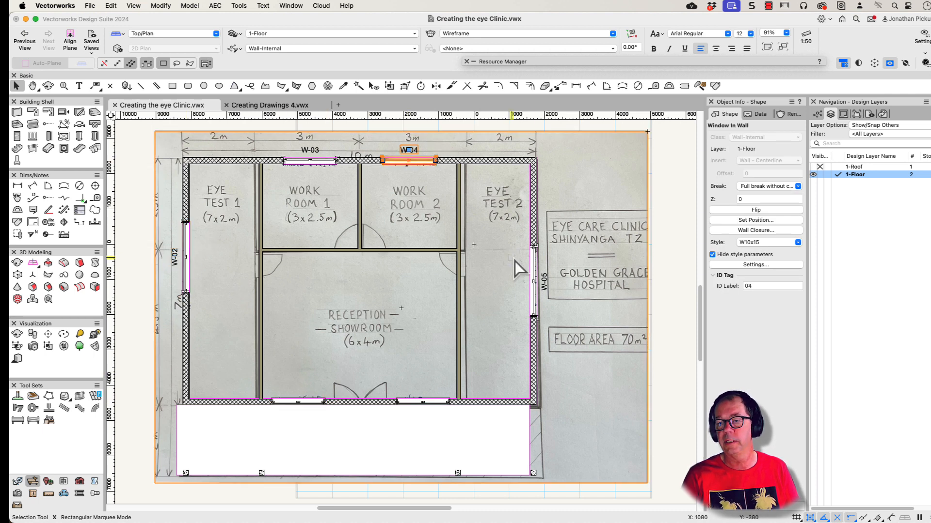
{"action": "left_click", "coordinate": [534, 269]}
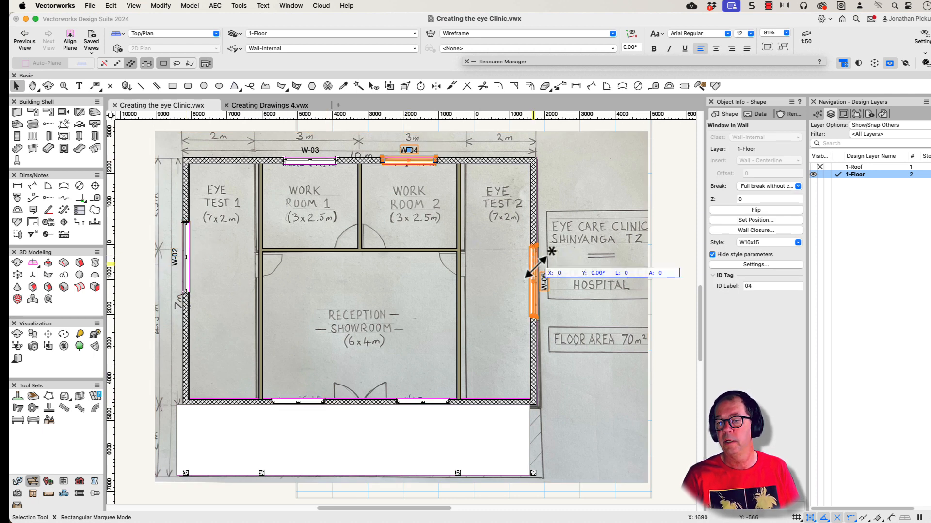
Step: Open the Window Elevations sheet layer 012 and review the dimensioned elevations of all the clinic's windows
{"action": "left_click", "coordinate": [848, 114]}
{"action": "left_click", "coordinate": [816, 159]}
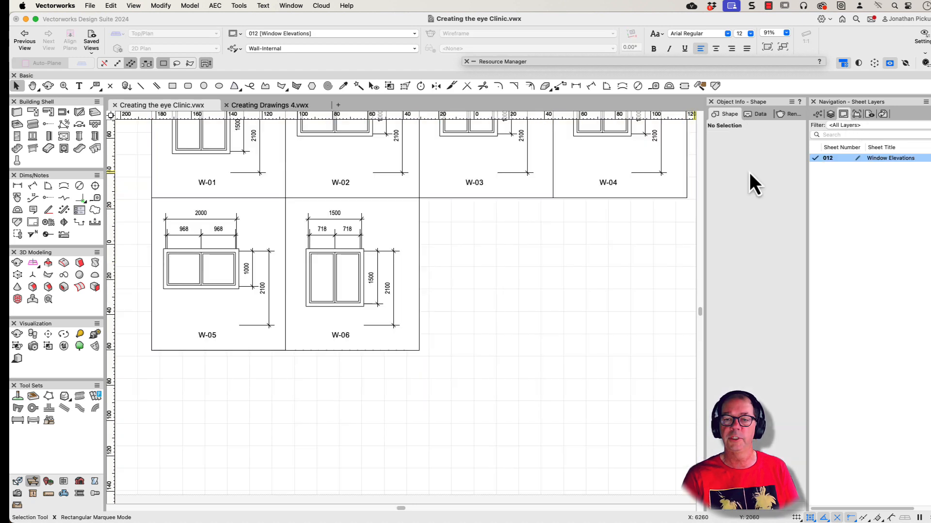
{"action": "mouse_move", "coordinate": [344, 270]}
{"action": "middle_mouse_down"}
{"action": "mouse_move", "coordinate": [343, 380]}
{"action": "mouse_move", "coordinate": [333, 381]}
{"action": "middle_mouse_up"}
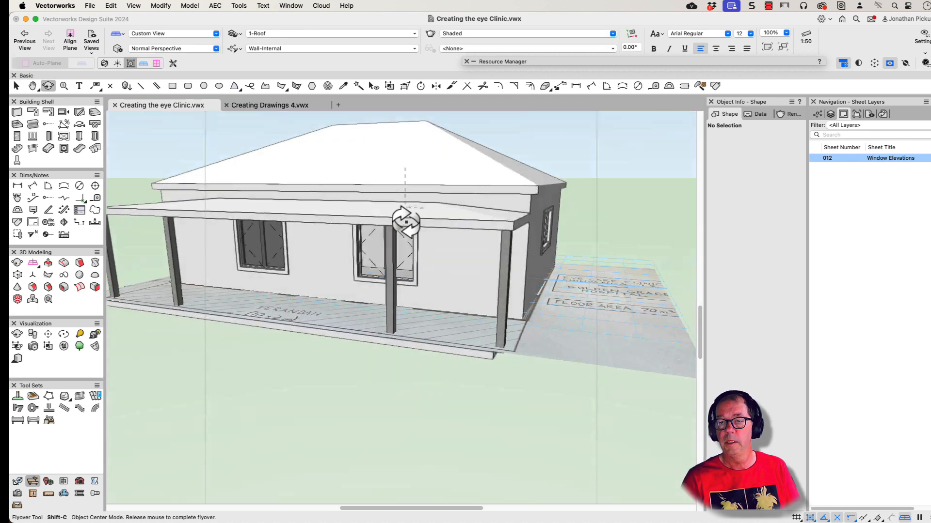
{"action": "left_click_drag", "start_coordinate": [406, 222], "coordinate": [374, 197]}
{"action": "key", "text": "x"}
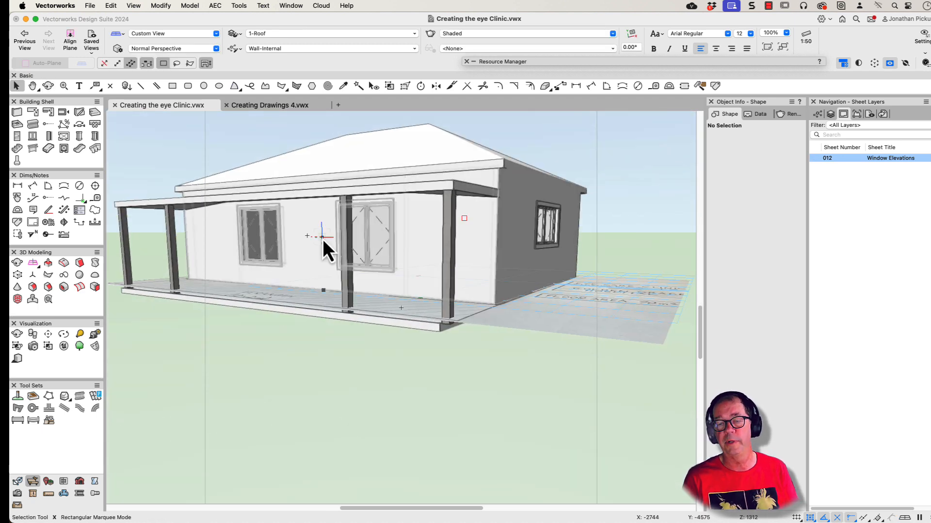